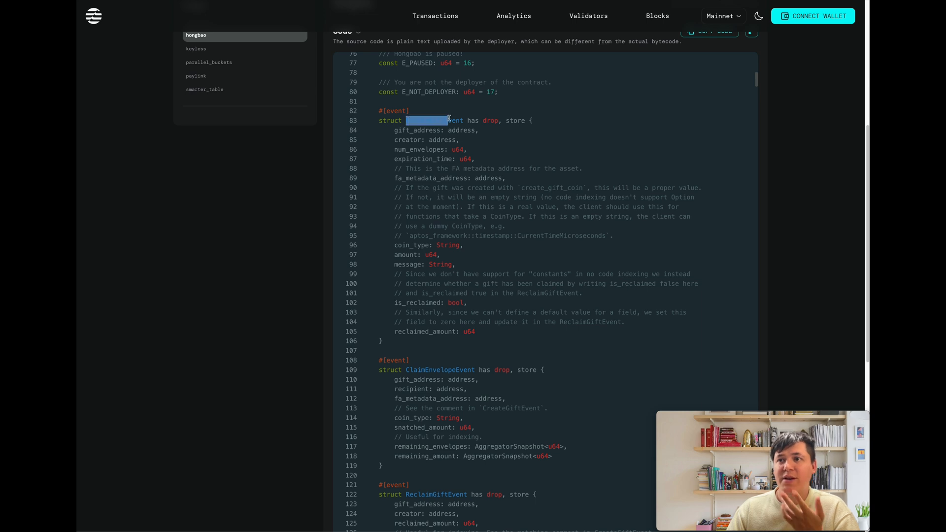
# Examine the fields of the CreateGiftEvent struct in the hongbao module source, including coin_type and fa_metadata_address.
pyautogui.click(463, 120)
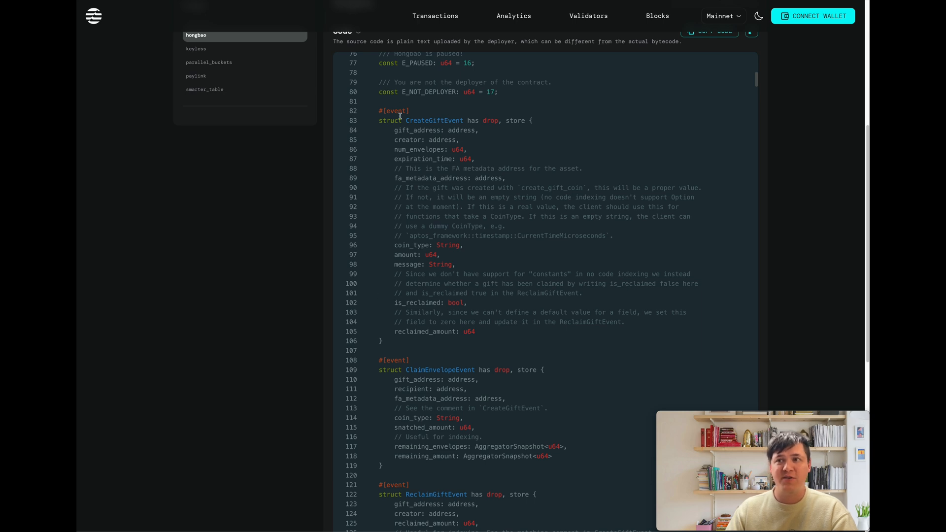
pyautogui.moveTo(393, 130); pyautogui.dragTo(419, 141)
pyautogui.click(437, 130)
pyautogui.click(412, 157)
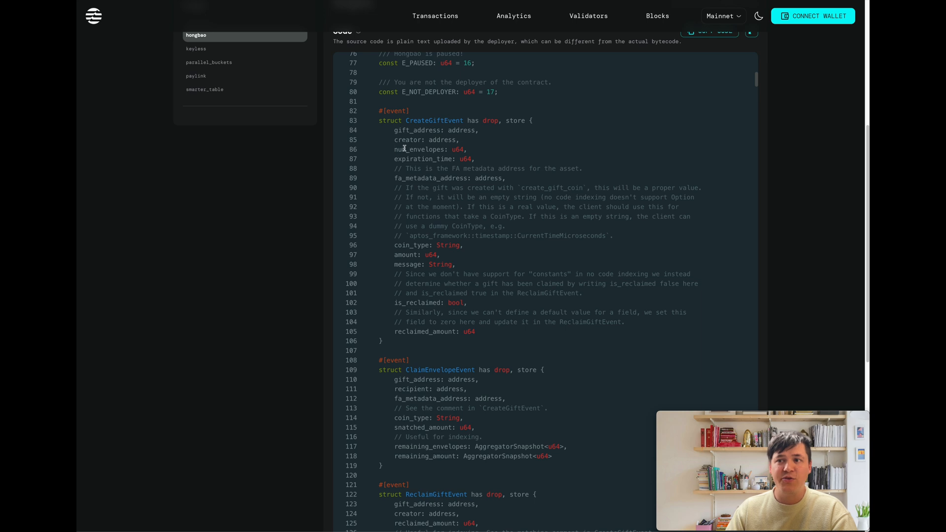
pyautogui.moveTo(464, 245); pyautogui.dragTo(394, 243)
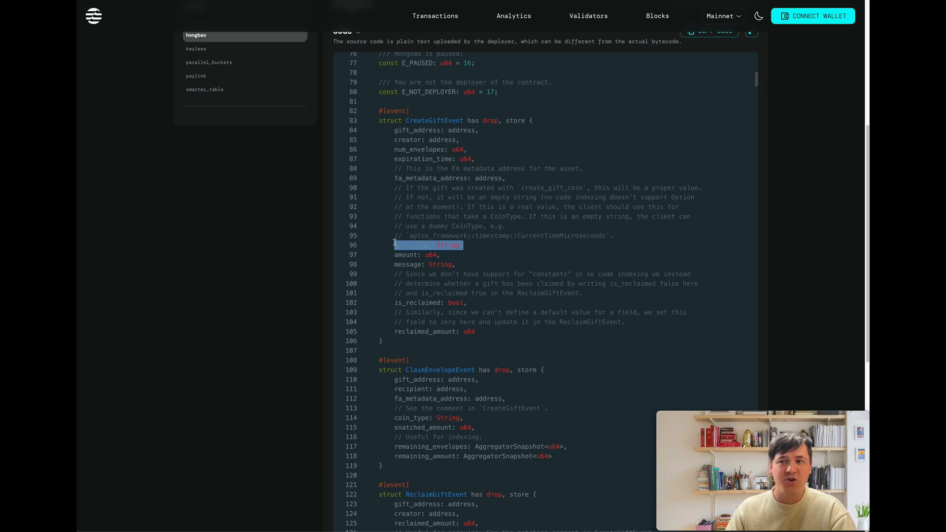
pyautogui.click(409, 157)
pyautogui.moveTo(395, 179); pyautogui.dragTo(525, 182)
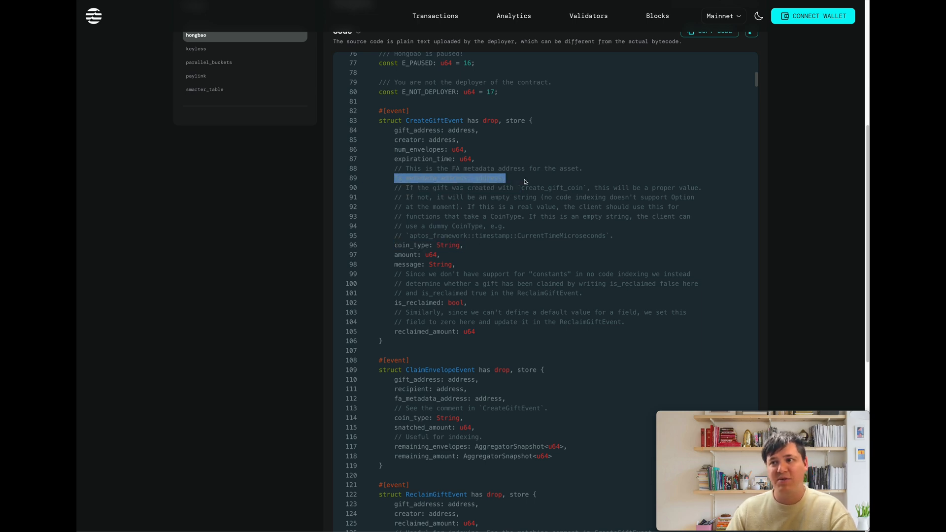
pyautogui.click(518, 178)
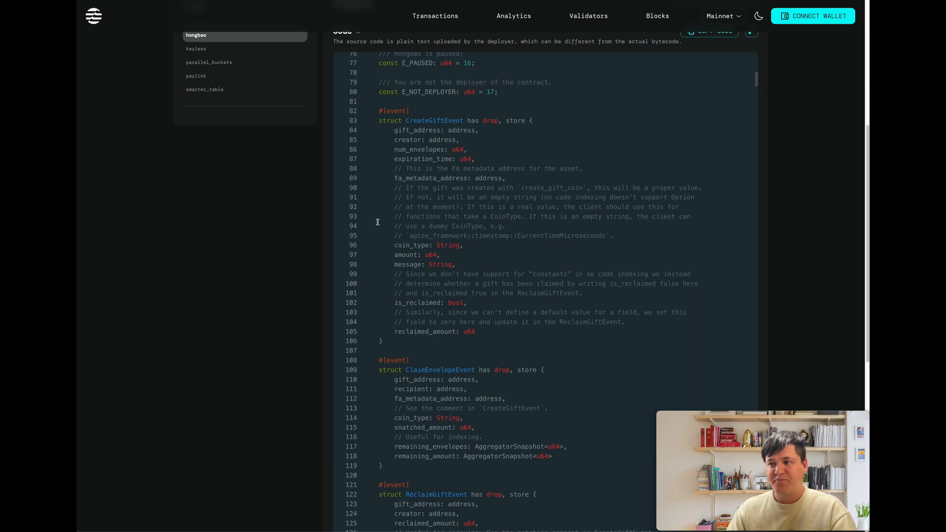
# Examine the ClaimEnvelopeEvent struct's fields in the hongbao source, including gift_address, recipient and snatched_amount.
pyautogui.scroll(-3, 382, 225)
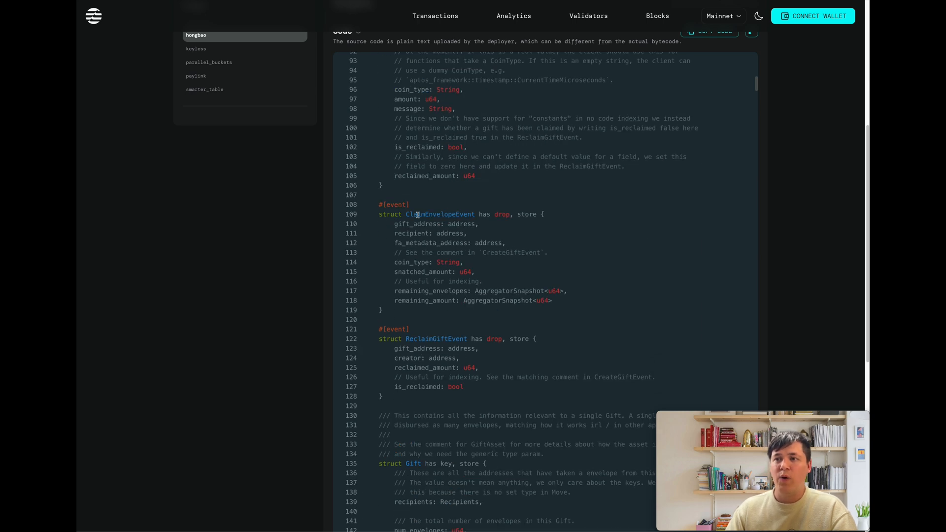
pyautogui.moveTo(407, 214); pyautogui.dragTo(461, 215)
pyautogui.click(465, 218)
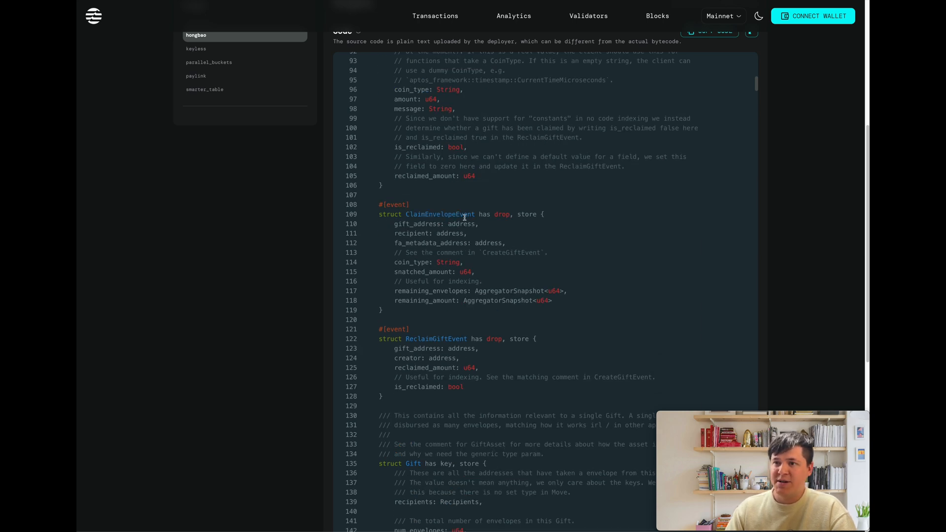
pyautogui.moveTo(394, 224); pyautogui.dragTo(417, 234)
pyautogui.click(393, 233)
pyautogui.moveTo(395, 274); pyautogui.dragTo(449, 274)
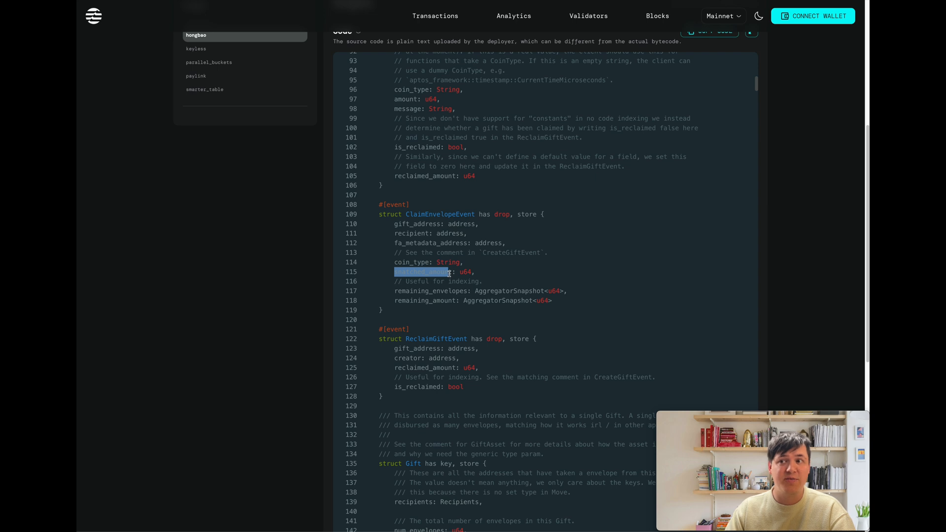
pyautogui.click(449, 274)
pyautogui.scroll(-1, 434, 269)
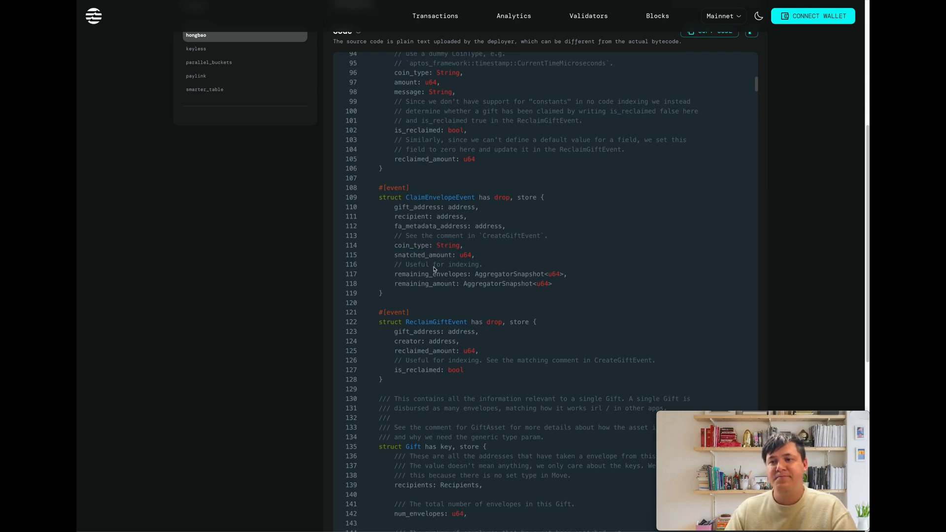
# Examine the ReclaimGiftEvent struct in the hongbao source and return towards the start of the code.
pyautogui.scroll(-2, 434, 270)
pyautogui.moveTo(405, 281); pyautogui.dragTo(470, 283)
pyautogui.click(465, 292)
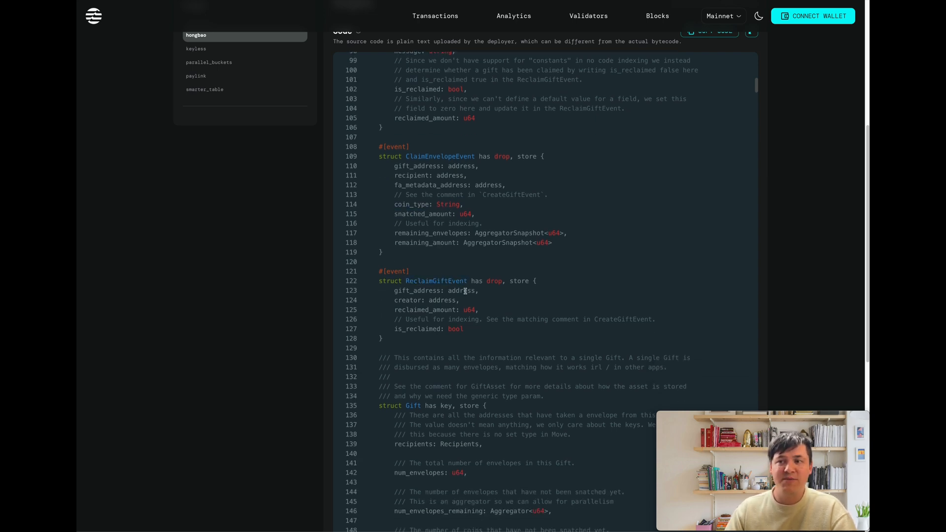
pyautogui.moveTo(419, 337); pyautogui.dragTo(374, 265)
pyautogui.click(469, 265)
pyautogui.scroll(5, 450, 256)
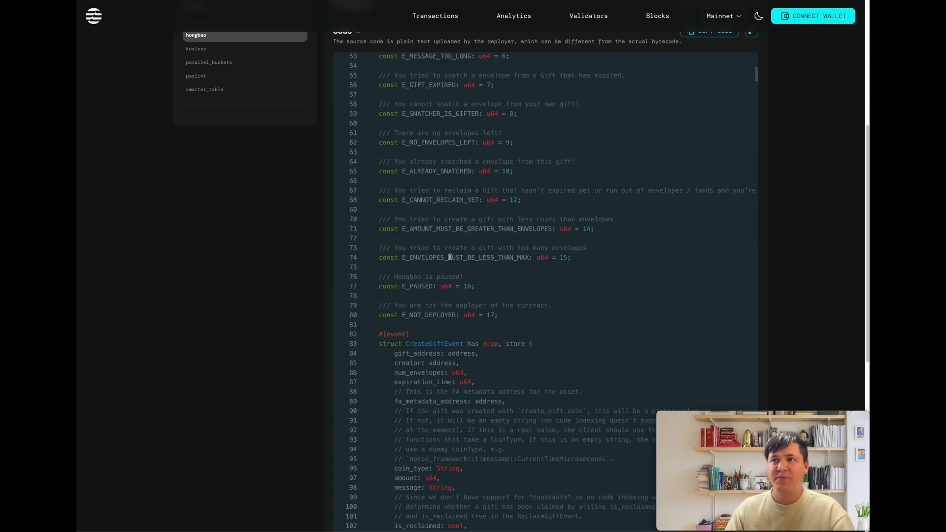
pyautogui.scroll(15, 450, 256)
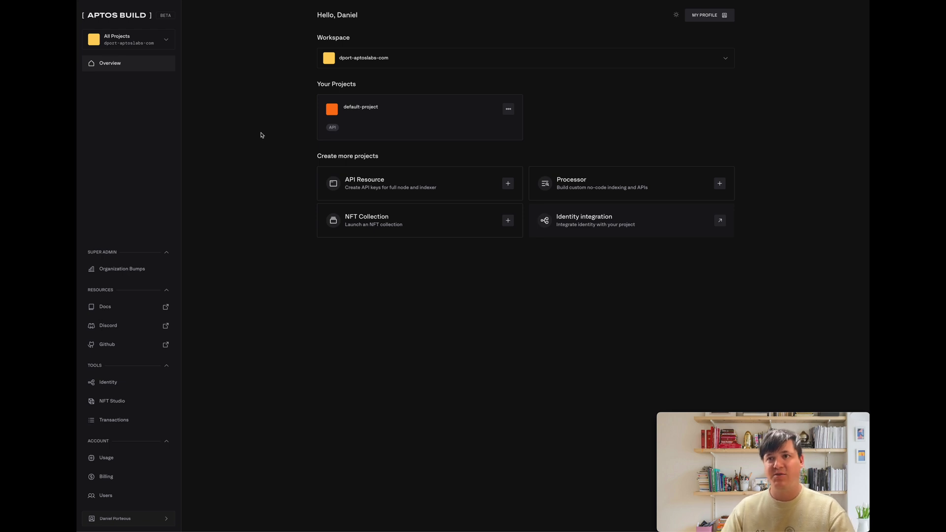
# In Aptos Build, start a new processor in default-project named hongbao-mainnet-2025 on the Mainnet network.
pyautogui.click(374, 124)
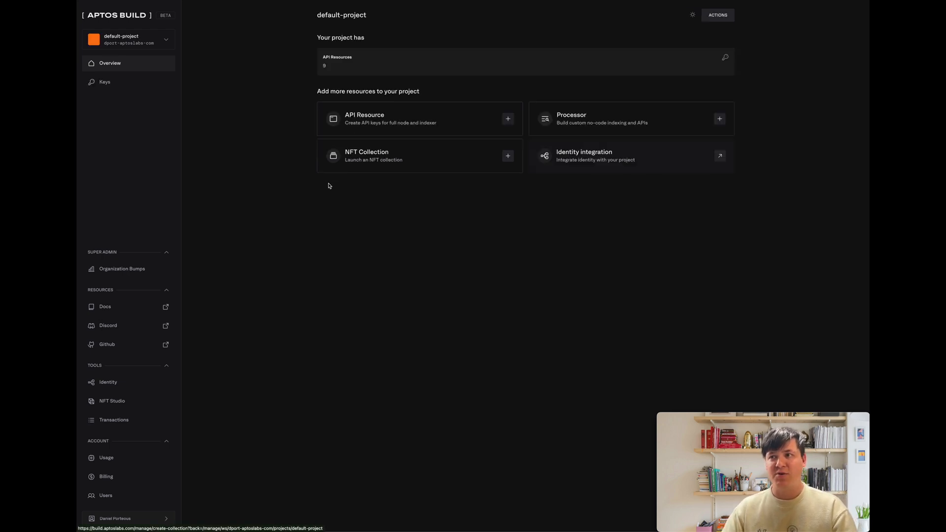
pyautogui.click(603, 120)
pyautogui.click(367, 63)
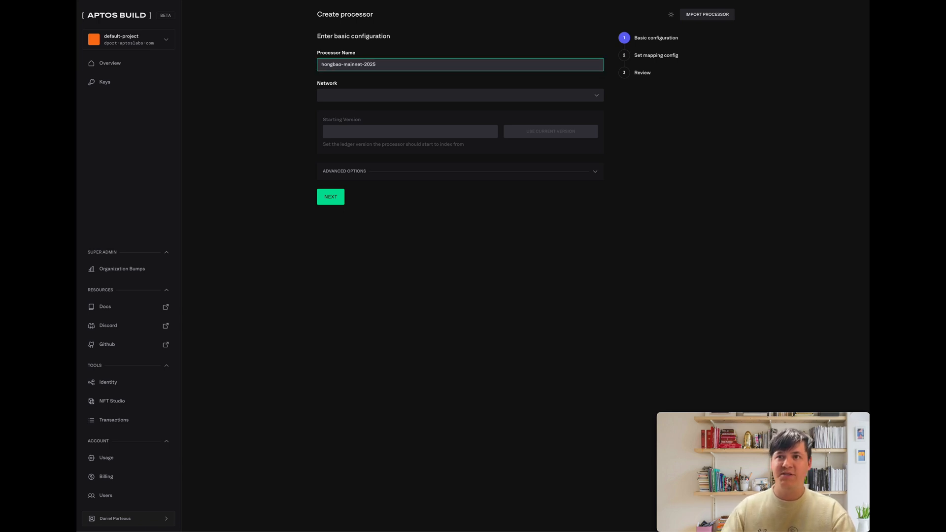
pyautogui.click(354, 95)
pyautogui.click(348, 123)
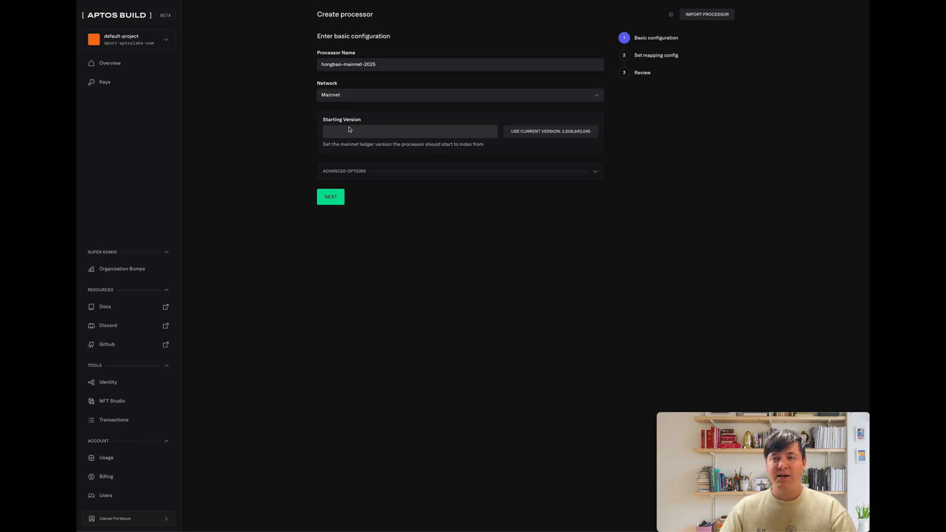
# Set the processor's starting version to the current mainnet ledger version and proceed to the mapping configuration.
pyautogui.click(349, 131)
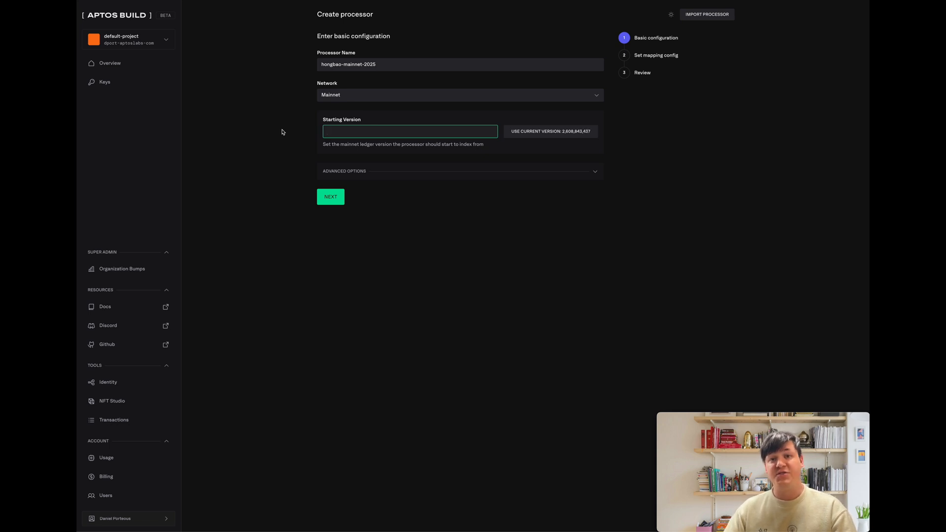
pyautogui.click(534, 135)
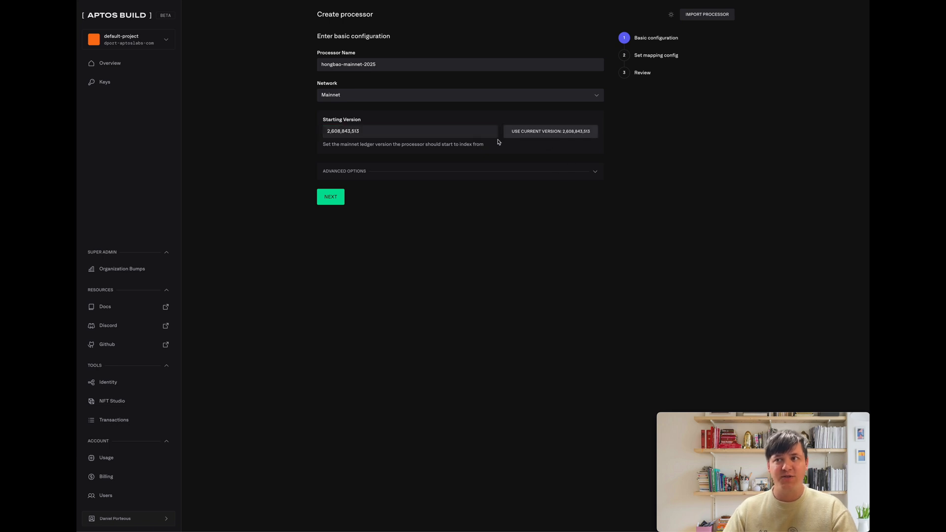
pyautogui.click(320, 198)
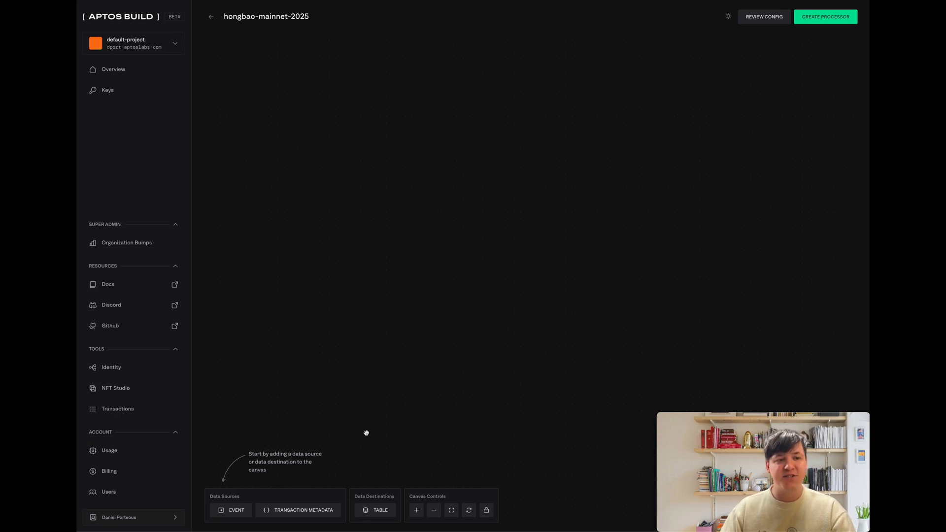
# Add an event data source using the hongbao contract's account address, select CreateGiftEvent and reposition its node on the canvas.
pyautogui.click(231, 510)
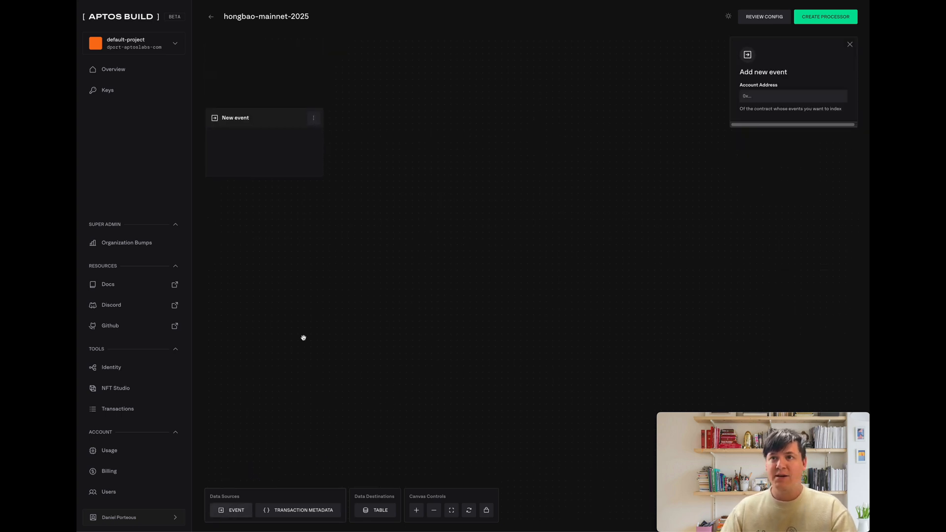
pyautogui.click(756, 98)
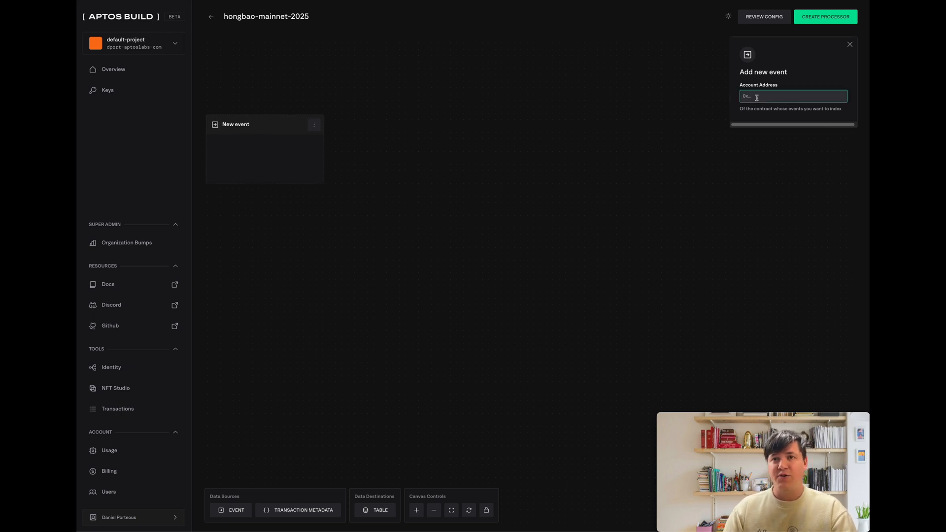
pyautogui.hotkey('ctrl', 'v')
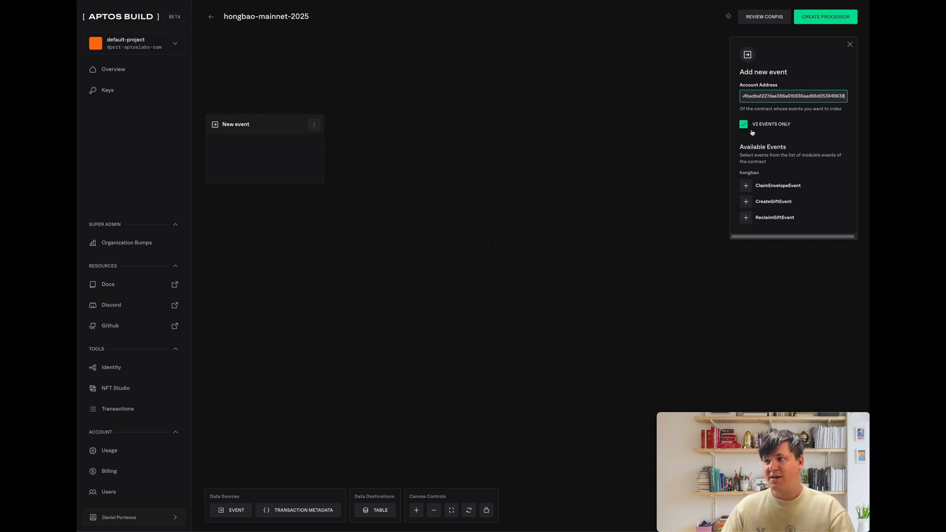
pyautogui.moveTo(763, 174); pyautogui.dragTo(739, 173)
pyautogui.click(748, 173)
pyautogui.click(746, 202)
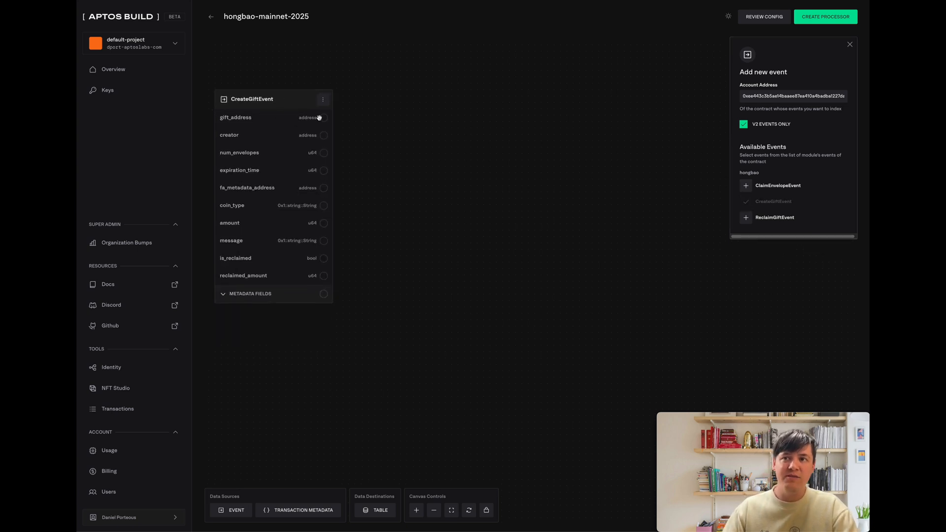
pyautogui.moveTo(288, 101); pyautogui.dragTo(302, 93)
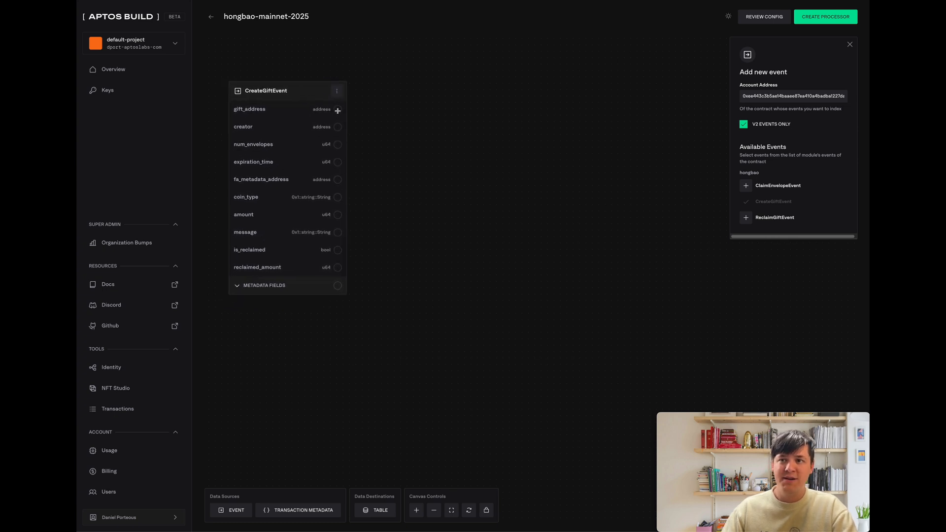
# Add a destination table named gifts with a first column titled gift_address.
pyautogui.click(362, 508)
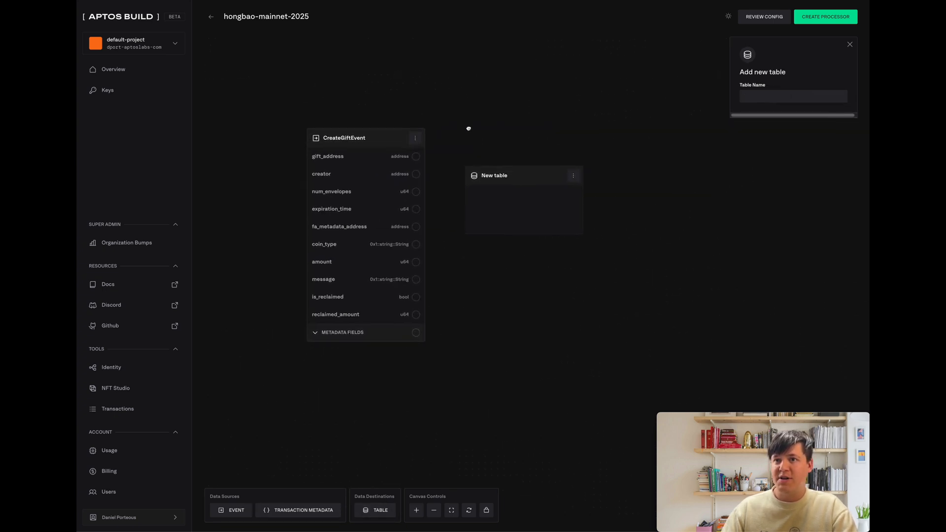
pyautogui.click(789, 95)
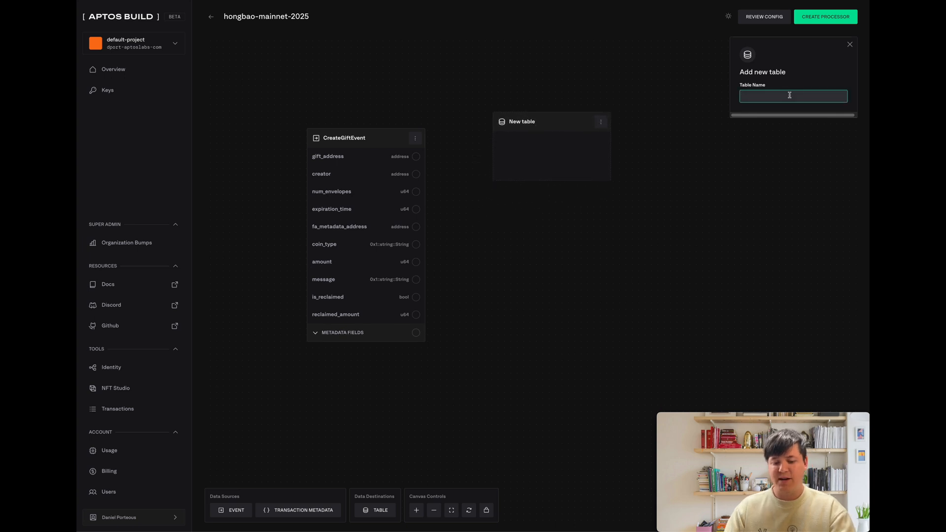
pyautogui.write('gifts')
pyautogui.click(771, 142)
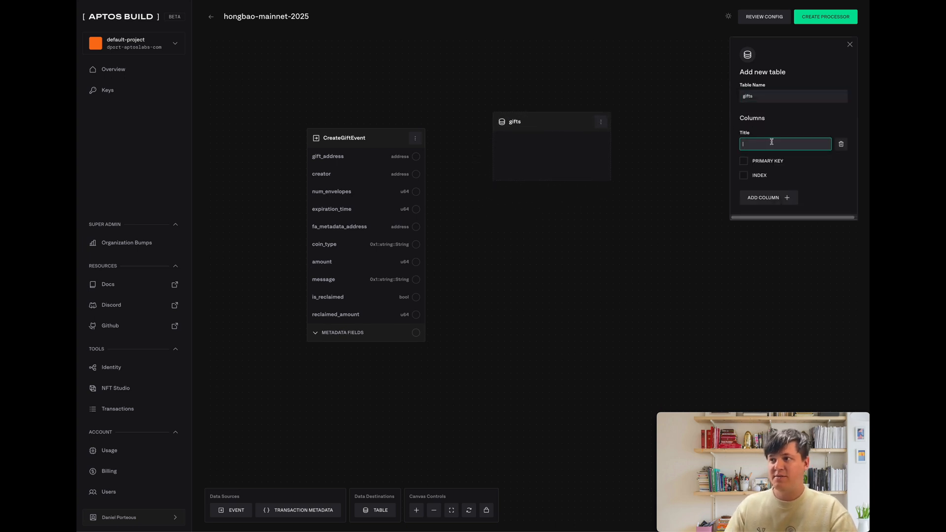
pyautogui.write('gift_address')
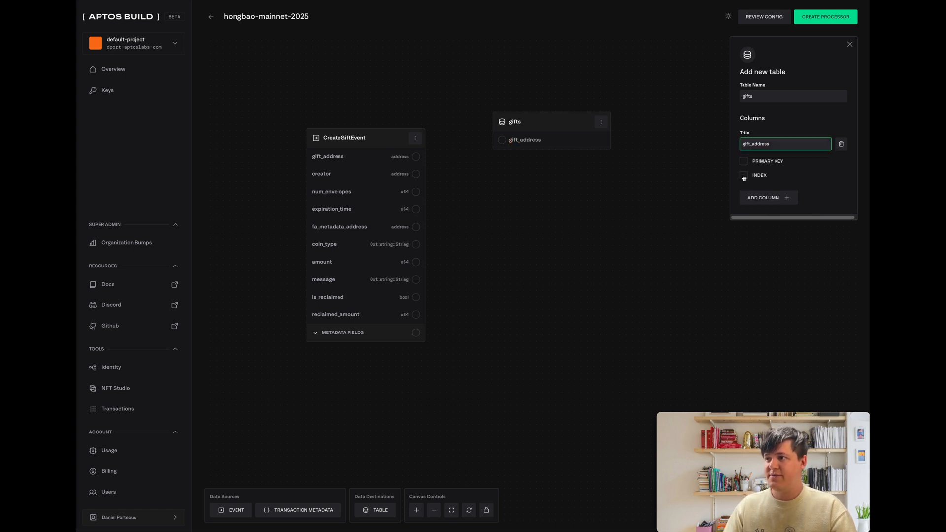
# Add two more columns to the gifts table, titled creator_address and amount.
pyautogui.click(761, 198)
pyautogui.click(769, 208)
pyautogui.write('creator_address')
pyautogui.click(769, 261)
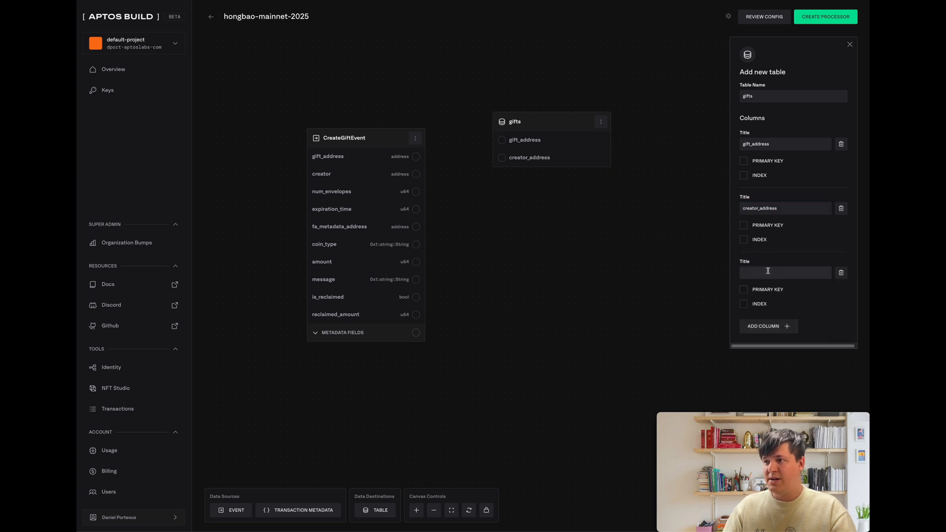
pyautogui.click(766, 272)
pyautogui.write('amount')
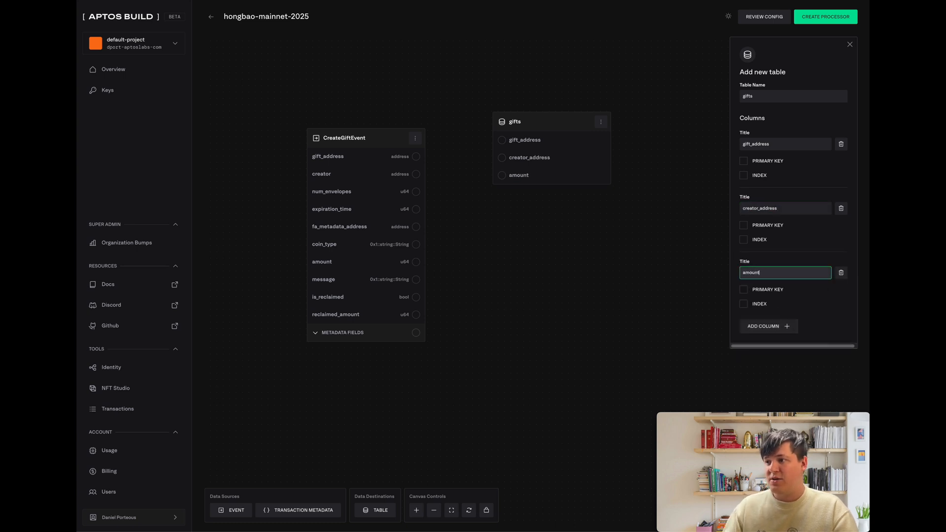
pyautogui.click(777, 312)
# Map CreateGiftEvent's gift_address, creator and amount fields to the gifts table's gift_address, creator_address and amount columns, arranging the nodes side by side.
pyautogui.moveTo(546, 126); pyautogui.dragTo(571, 116)
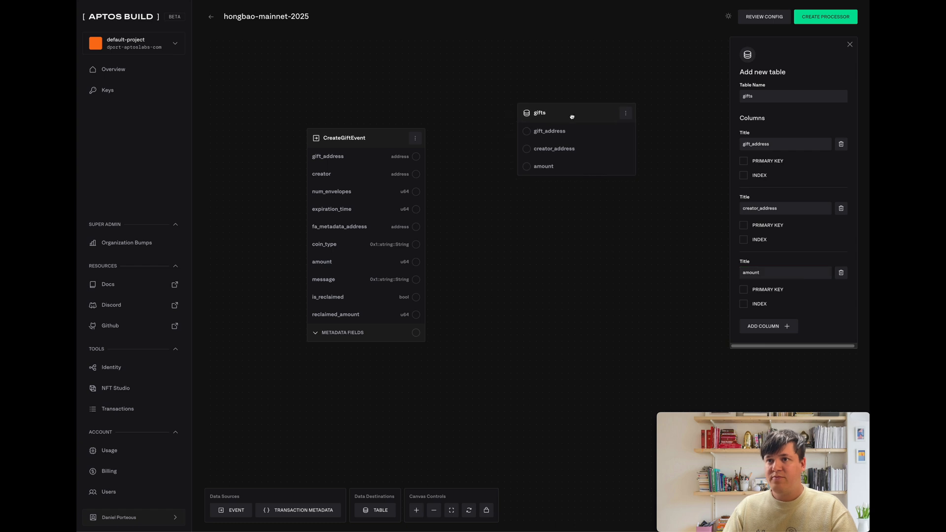
pyautogui.moveTo(357, 140); pyautogui.dragTo(350, 141)
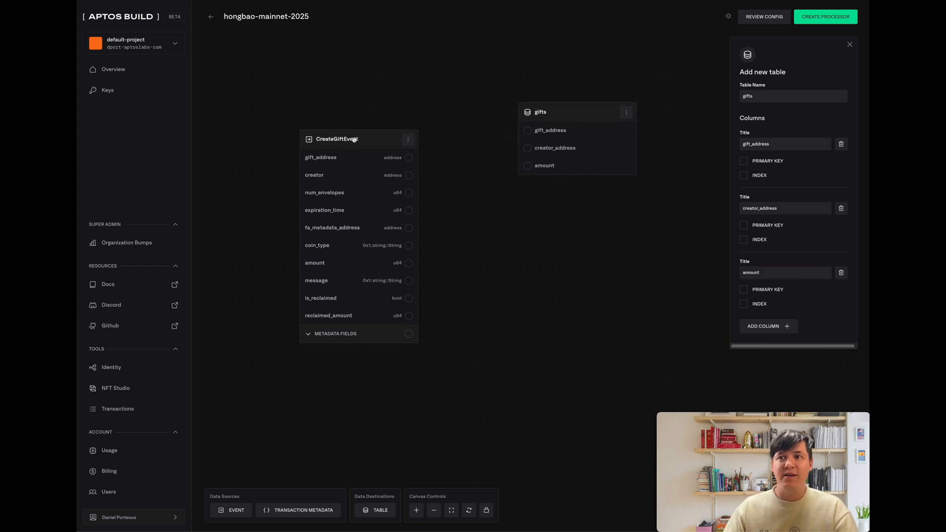
pyautogui.moveTo(409, 157); pyautogui.dragTo(525, 132)
pyautogui.moveTo(409, 175); pyautogui.dragTo(527, 147)
pyautogui.moveTo(408, 263); pyautogui.dragTo(527, 166)
pyautogui.click(568, 110)
pyautogui.moveTo(566, 110); pyautogui.dragTo(548, 115)
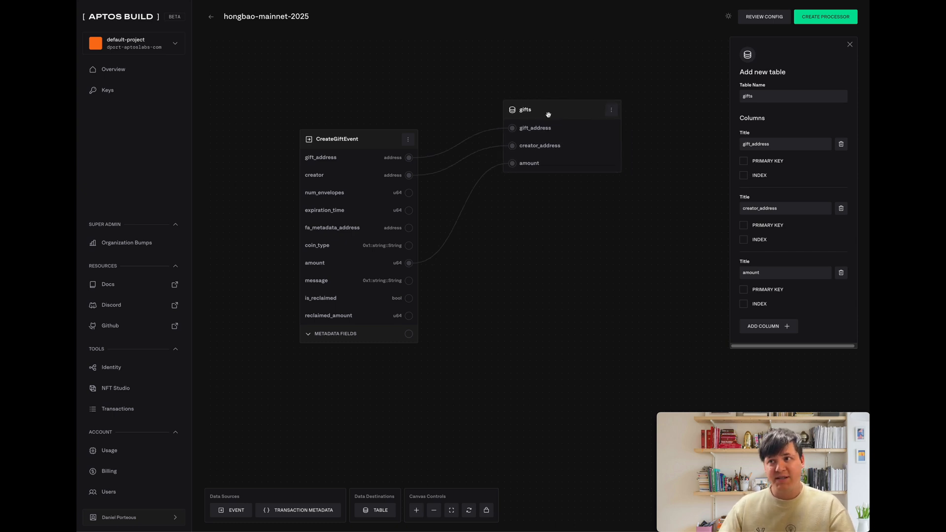
# Make gift_address an indexed primary key of the gifts table and align the event and table nodes on the canvas.
pyautogui.click(743, 162)
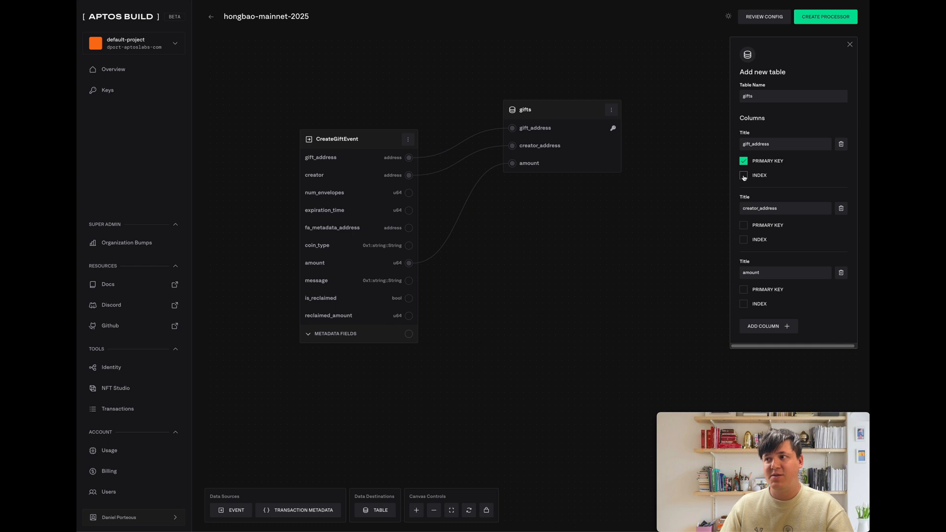
pyautogui.click(743, 176)
pyautogui.moveTo(363, 140); pyautogui.dragTo(357, 79)
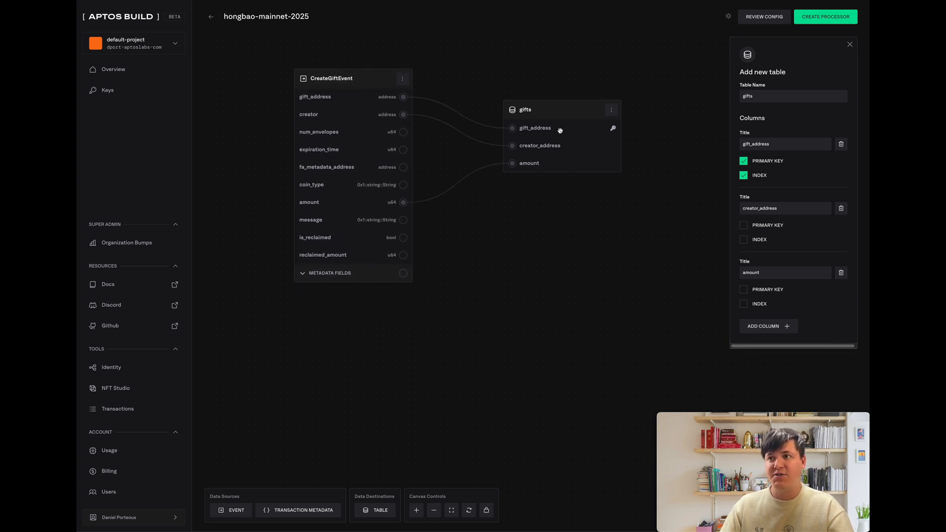
pyautogui.moveTo(570, 110)
pyautogui.mouseDown()
pyautogui.moveTo(561, 95)
pyautogui.moveTo(565, 107)
pyautogui.mouseUp()
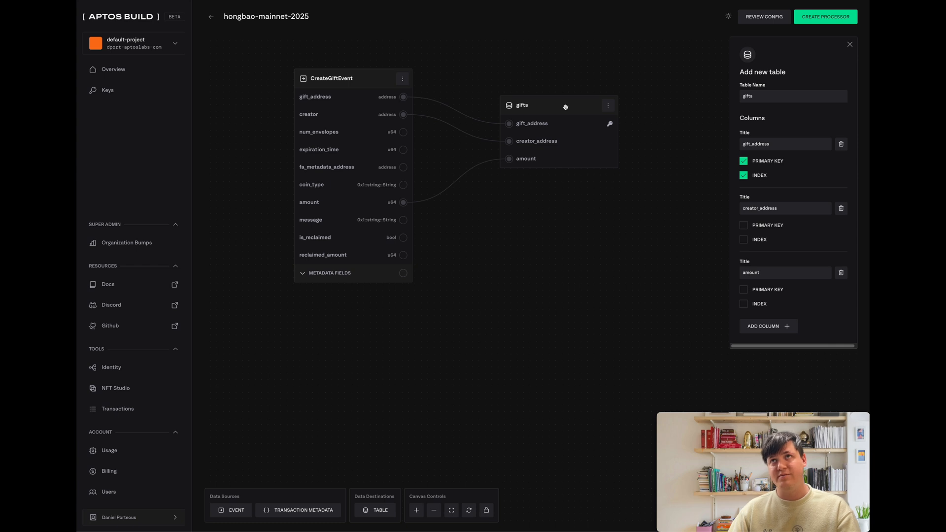
# Add ClaimEnvelopeEvent as a second event source, using the hongbao contract's account address copied from its explorer page.
pyautogui.moveTo(565, 107); pyautogui.dragTo(568, 115)
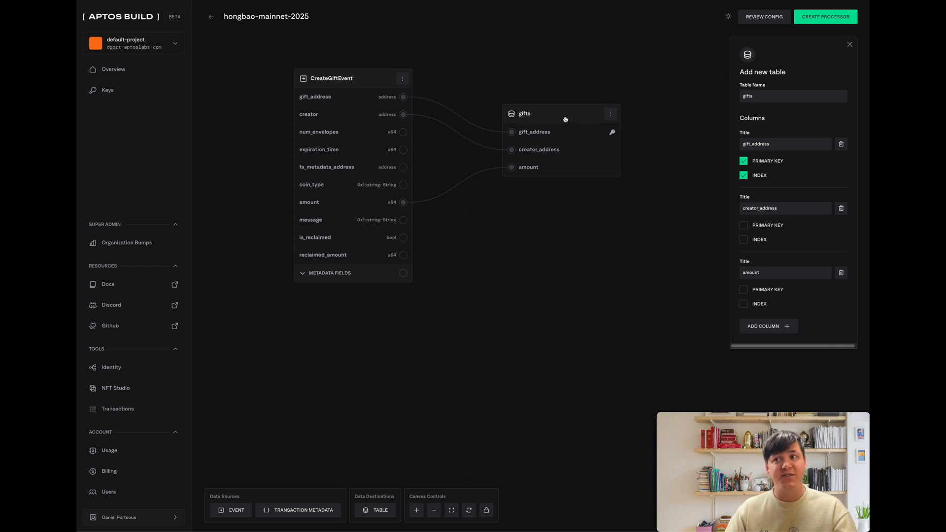
pyautogui.click(244, 512)
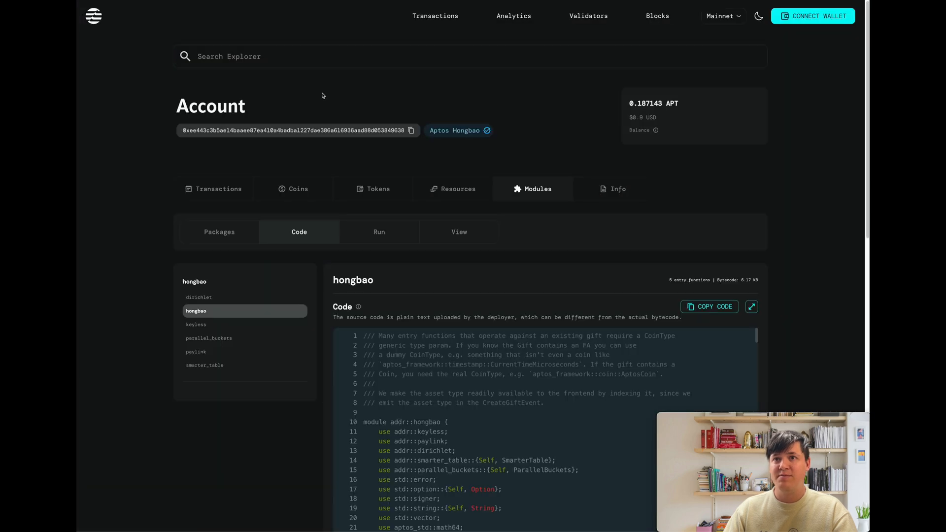
pyautogui.click(411, 130)
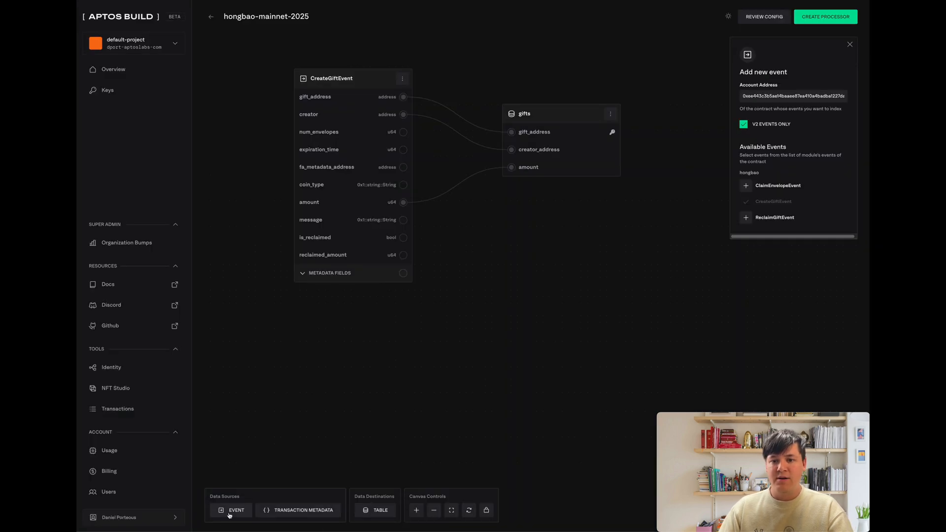
pyautogui.click(231, 510)
pyautogui.click(806, 93)
pyautogui.hotkey('ctrl', 'v')
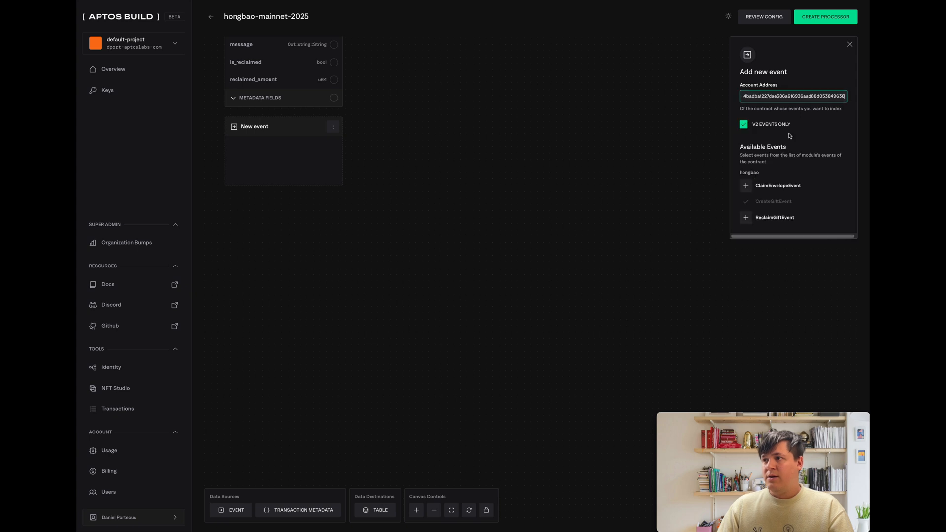
pyautogui.click(745, 186)
pyautogui.moveTo(395, 157); pyautogui.dragTo(514, 310)
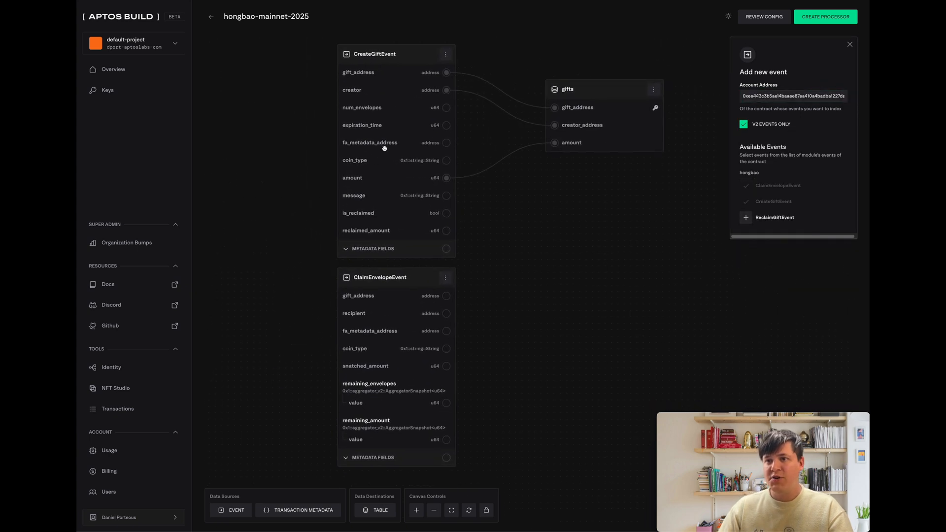
# Rename the gifts table's amount column to original_amount.
pyautogui.click(602, 91)
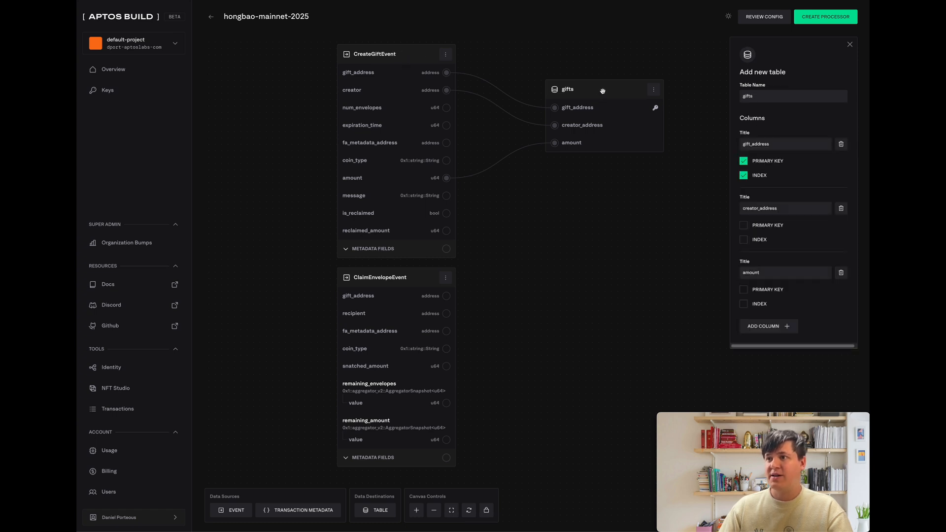
pyautogui.click(764, 272)
pyautogui.doubleClick(764, 272)
pyautogui.write('original_amount')
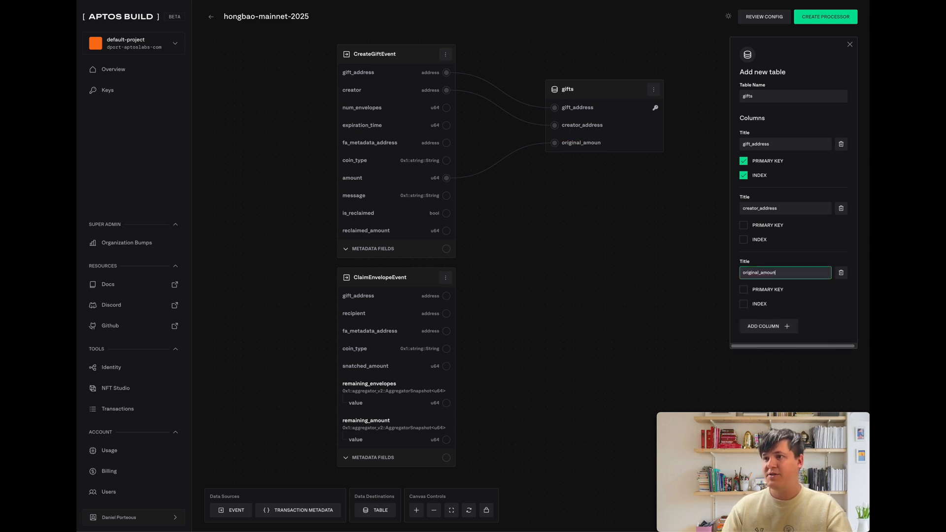
# Add a fourth column titled remaining_amount to the gifts table.
pyautogui.click(768, 327)
pyautogui.click(771, 336)
pyautogui.write('remaining_amount')
pyautogui.click(572, 140)
pyautogui.moveTo(590, 93); pyautogui.dragTo(585, 86)
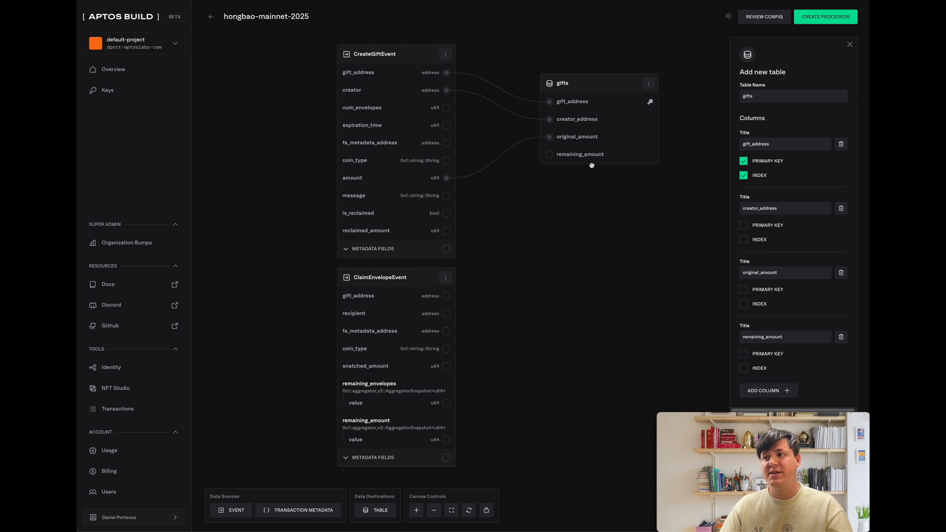
# Map CreateGiftEvent's amount field to the gifts table's remaining_amount column as well, and fit all nodes in view.
pyautogui.moveTo(445, 177); pyautogui.dragTo(549, 154)
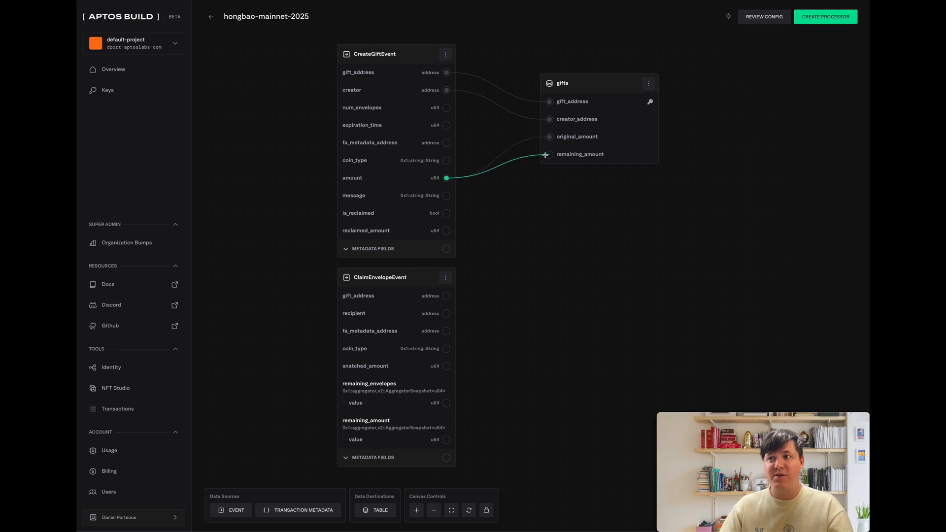
pyautogui.moveTo(583, 83); pyautogui.dragTo(586, 86)
pyautogui.moveTo(385, 50); pyautogui.dragTo(384, 93)
pyautogui.scroll(-1, 490, 244)
pyautogui.scroll(1, 497, 256)
pyautogui.moveTo(503, 271); pyautogui.dragTo(535, 221)
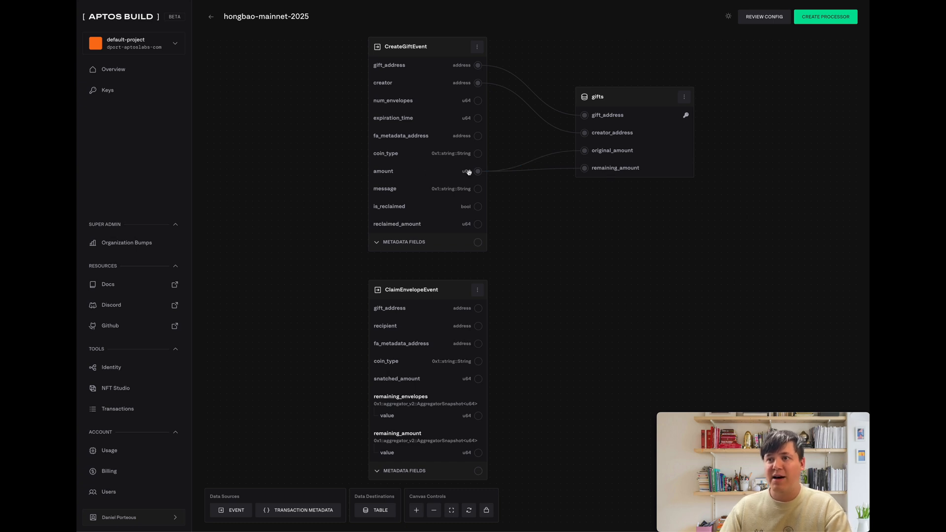
# Map ClaimEnvelopeEvent's gift_address and remaining_amount value fields to the gifts table's gift_address and remaining_amount columns.
pyautogui.moveTo(429, 289); pyautogui.dragTo(431, 275)
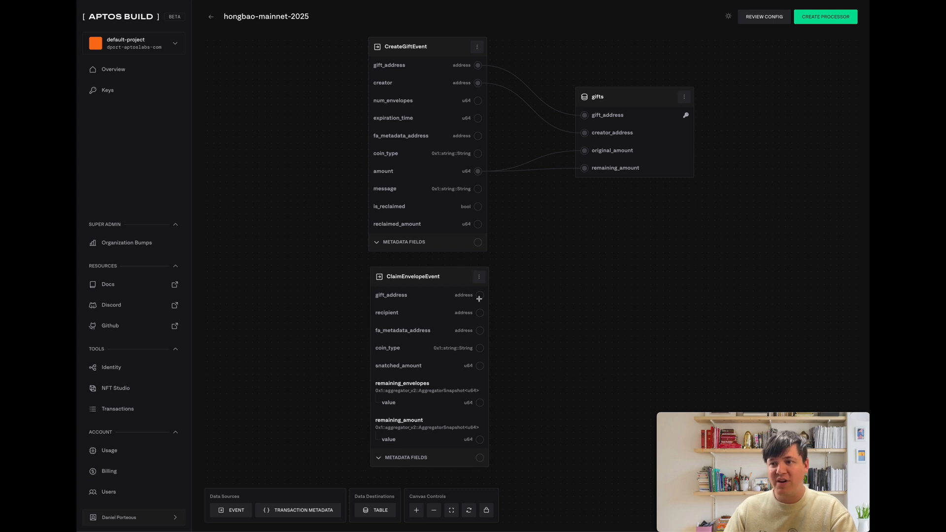
pyautogui.moveTo(479, 296); pyautogui.dragTo(582, 116)
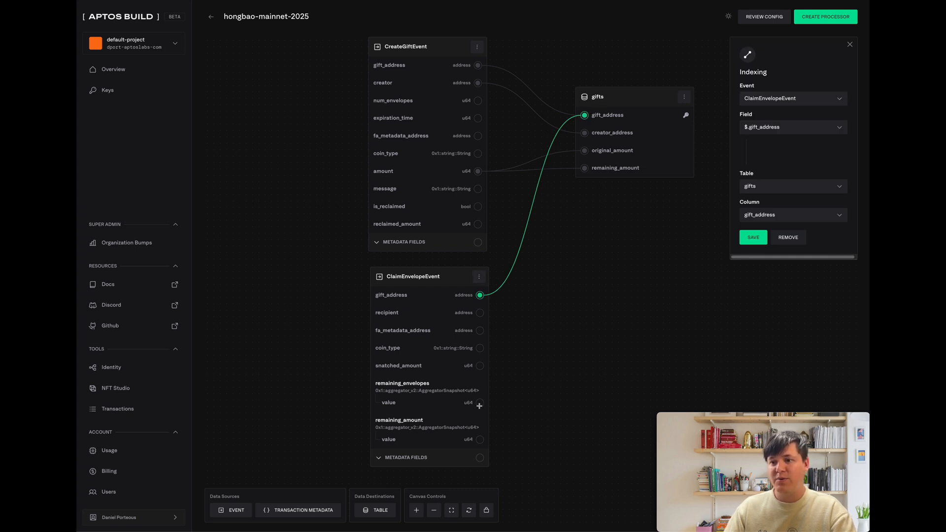
pyautogui.moveTo(476, 439); pyautogui.dragTo(584, 168)
pyautogui.moveTo(430, 281); pyautogui.dragTo(437, 275)
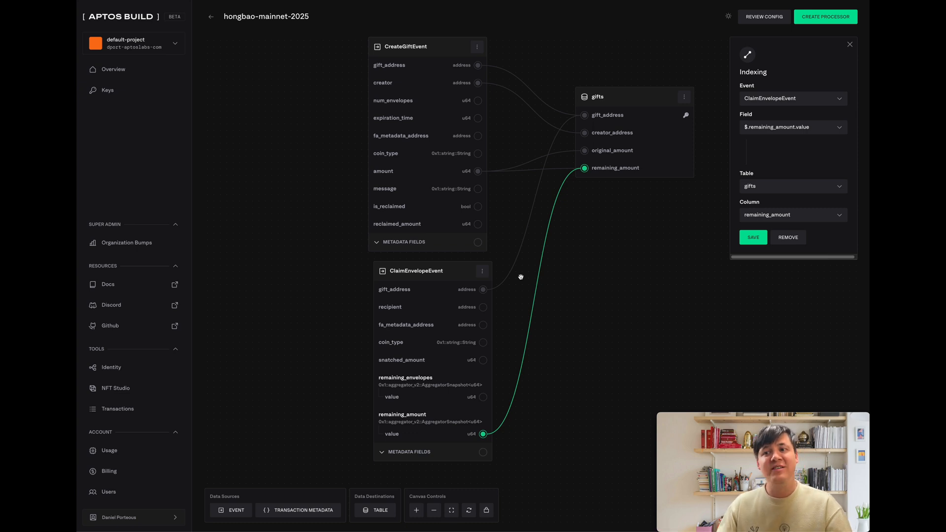
# Arrange the canvas with CreateGiftEvent directly above ClaimEnvelopeEvent and the gifts table beside them.
pyautogui.moveTo(435, 51); pyautogui.dragTo(431, 86)
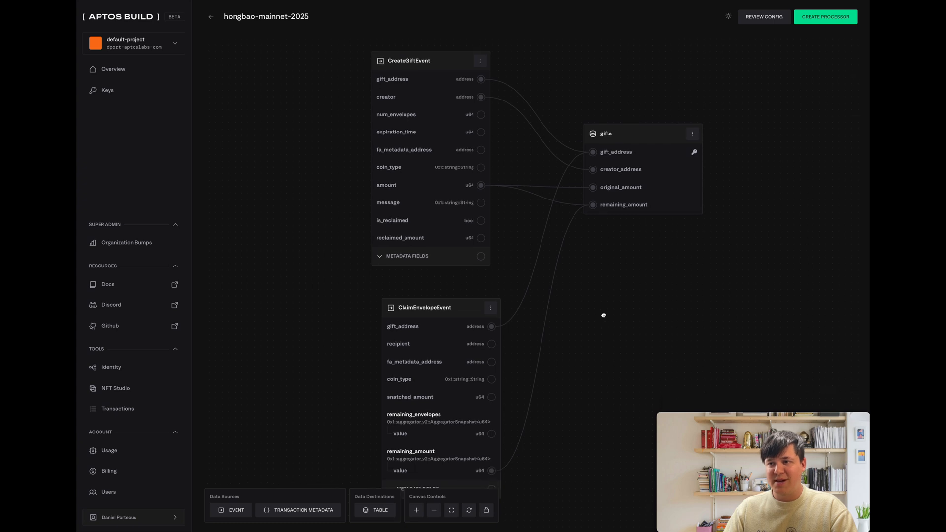
pyautogui.moveTo(438, 63); pyautogui.dragTo(430, 66)
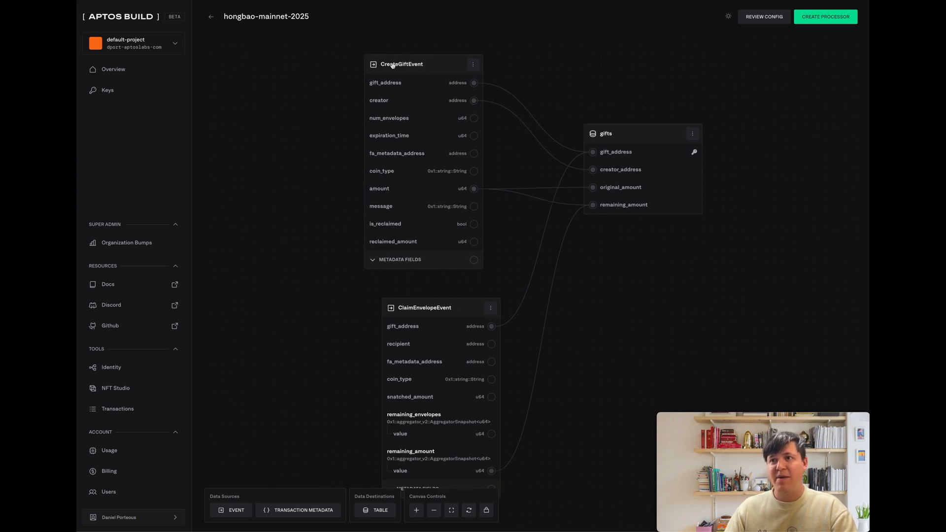
pyautogui.moveTo(464, 308); pyautogui.dragTo(451, 290)
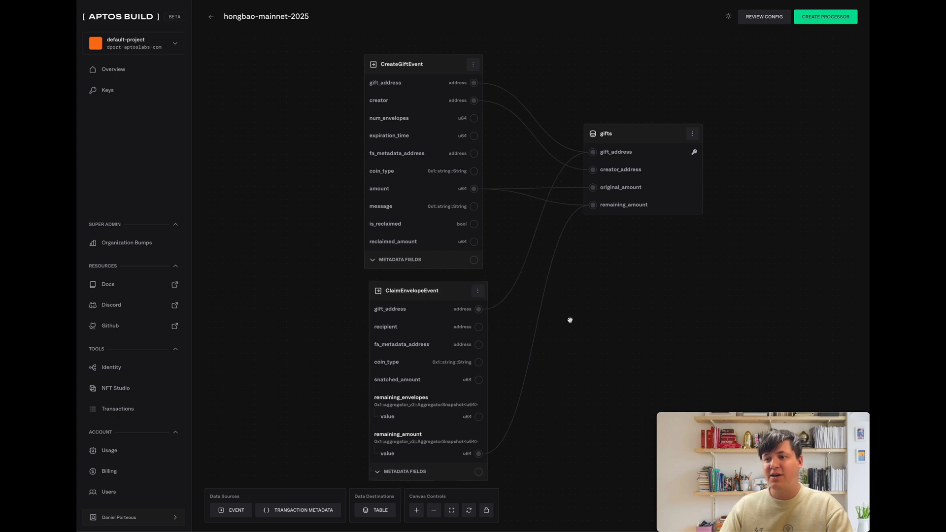
pyautogui.moveTo(570, 320); pyautogui.dragTo(568, 298)
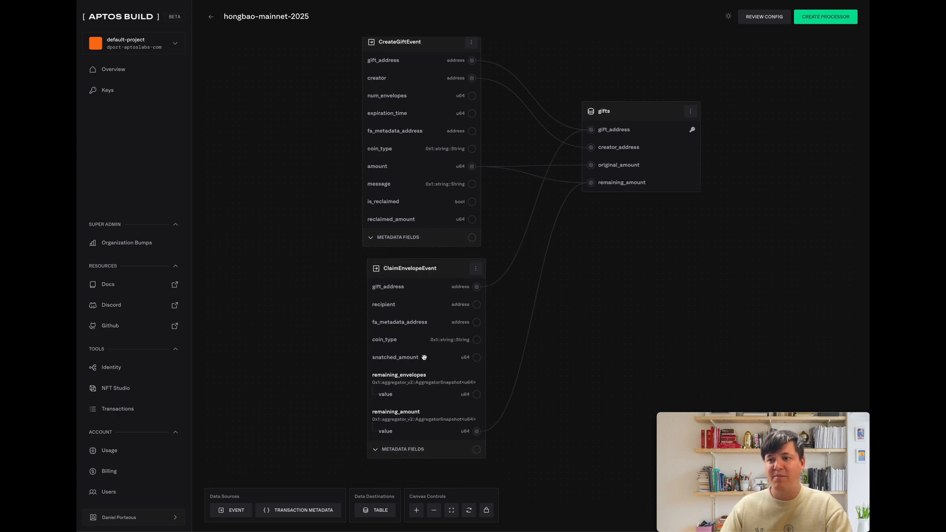
pyautogui.moveTo(634, 117); pyautogui.dragTo(621, 118)
# Turn on indexing for the gifts table's creator_address column and reposition the two event nodes.
pyautogui.click(629, 118)
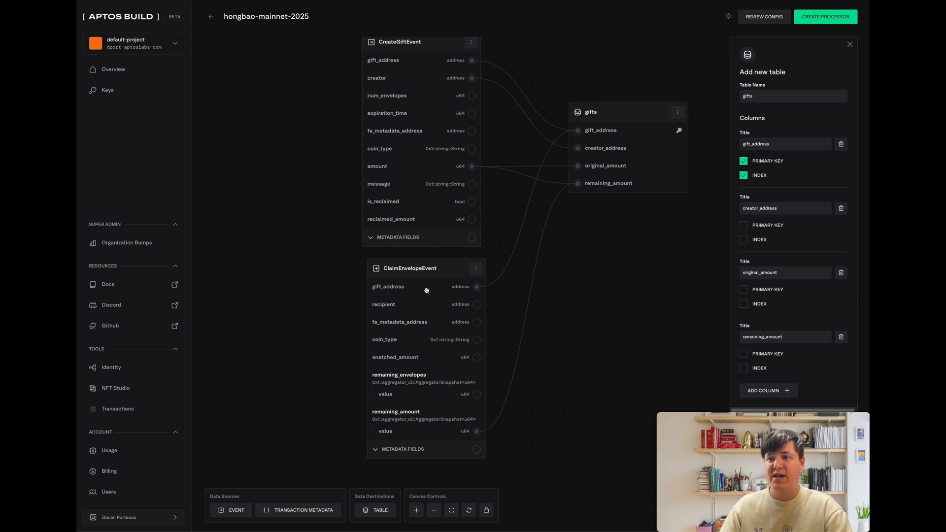
pyautogui.click(435, 269)
pyautogui.click(592, 114)
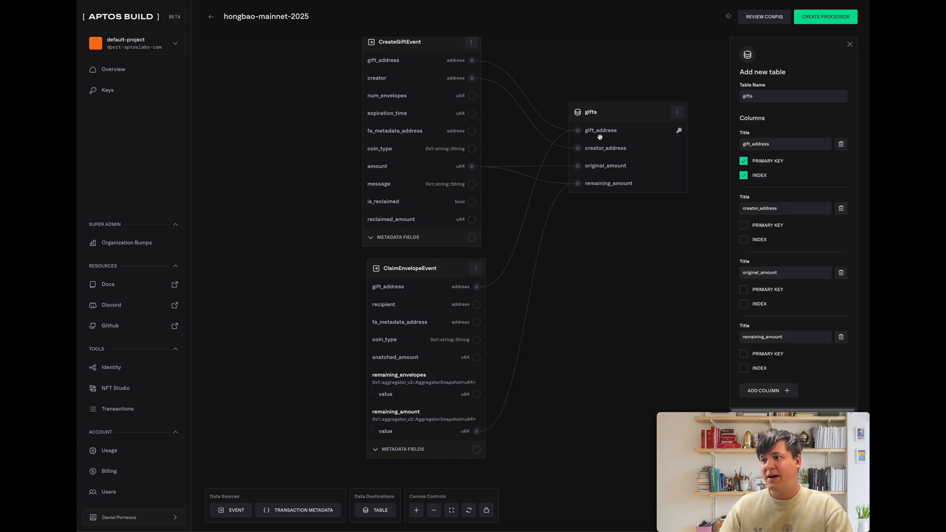
pyautogui.click(743, 240)
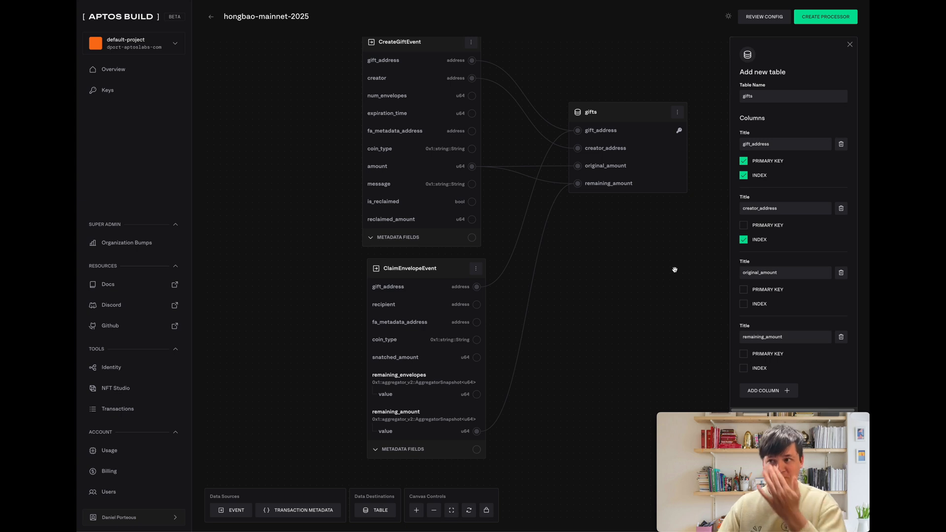
pyautogui.moveTo(526, 133); pyautogui.dragTo(544, 146)
pyautogui.moveTo(422, 55); pyautogui.dragTo(389, 75)
pyautogui.moveTo(442, 335); pyautogui.dragTo(418, 302)
# In the test-hongbao-mainnet processor, examine how the three events and the transaction metadata map to the envelopes and gifts tables.
pyautogui.moveTo(515, 242); pyautogui.dragTo(515, 193)
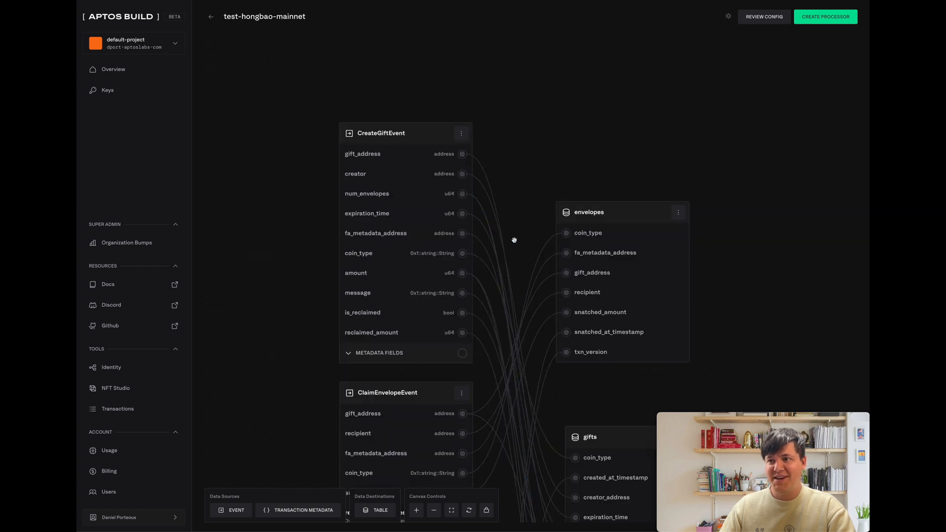
pyautogui.moveTo(513, 238); pyautogui.dragTo(491, 189)
pyautogui.moveTo(591, 163); pyautogui.dragTo(611, 105)
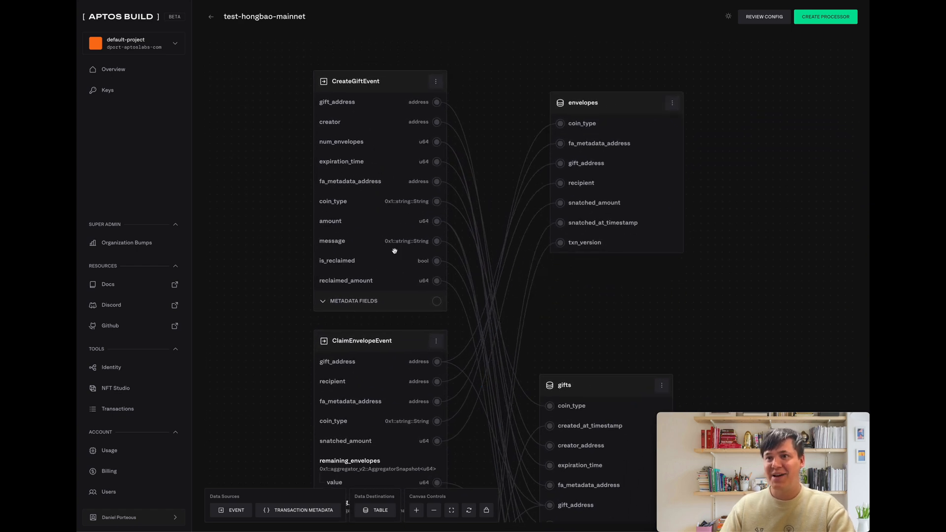
pyautogui.scroll(-5, 507, 331)
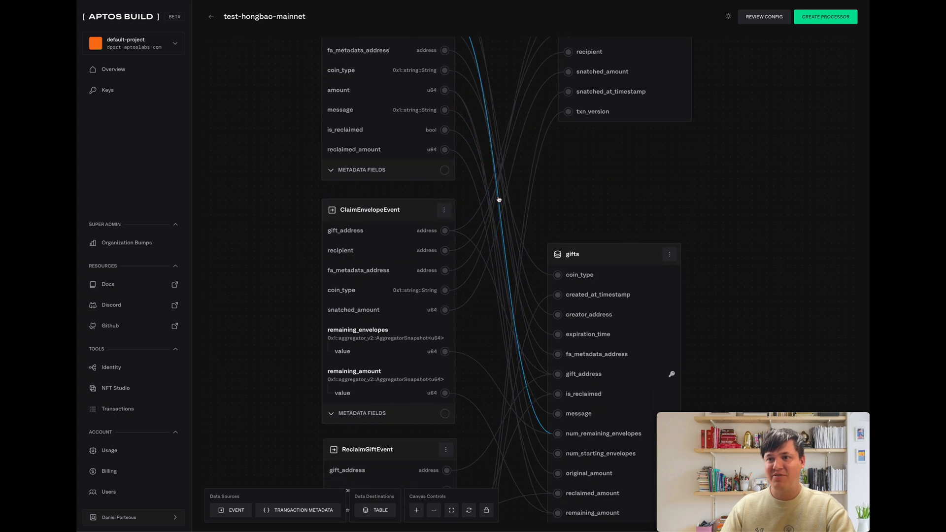
pyautogui.scroll(-3, 550, 361)
pyautogui.scroll(-5, 551, 361)
pyautogui.scroll(2, 566, 365)
pyautogui.scroll(-2, 566, 365)
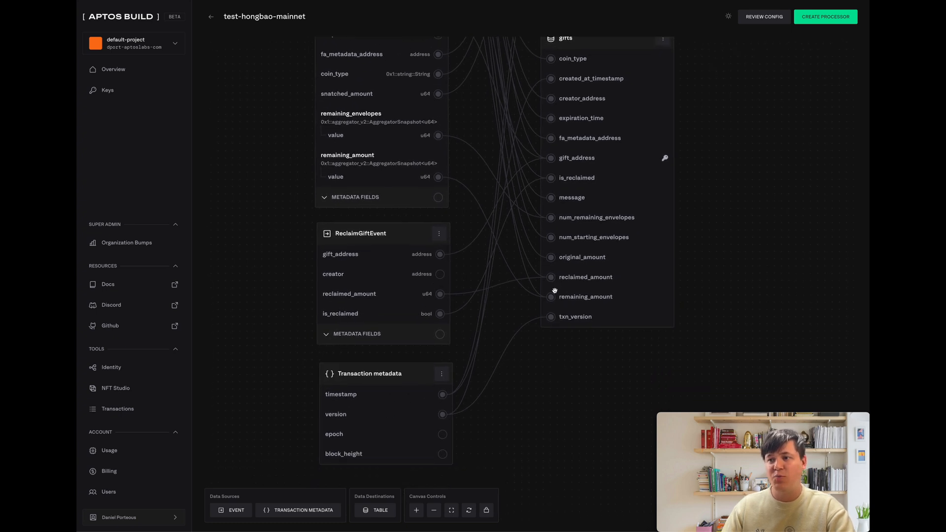
pyautogui.scroll(8, 535, 329)
pyautogui.scroll(5, 640, 187)
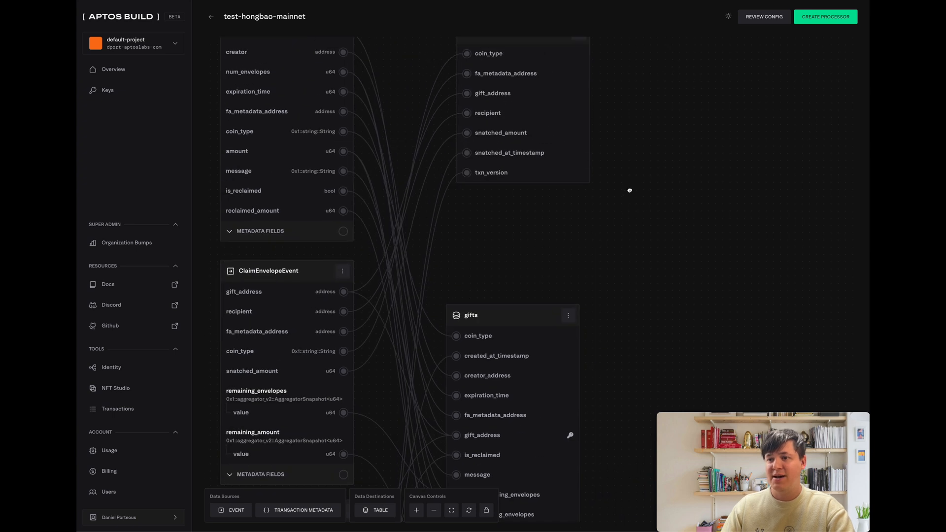
# Zoom out and rearrange the destination tables so gifts sits beside CreateGiftEvent, with envelopes below it beside ClaimEnvelopeEvent.
pyautogui.click(434, 510)
pyautogui.scroll(-4, 629, 243)
pyautogui.moveTo(553, 65); pyautogui.dragTo(680, 312)
pyautogui.moveTo(554, 293); pyautogui.dragTo(570, 130)
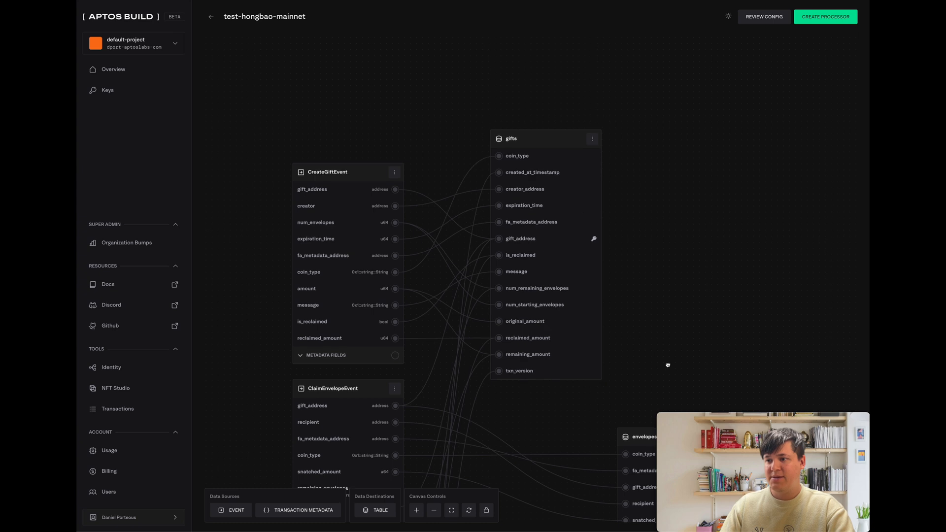
pyautogui.scroll(-4, 667, 363)
pyautogui.moveTo(694, 306); pyautogui.dragTo(570, 291)
pyautogui.scroll(2, 595, 163)
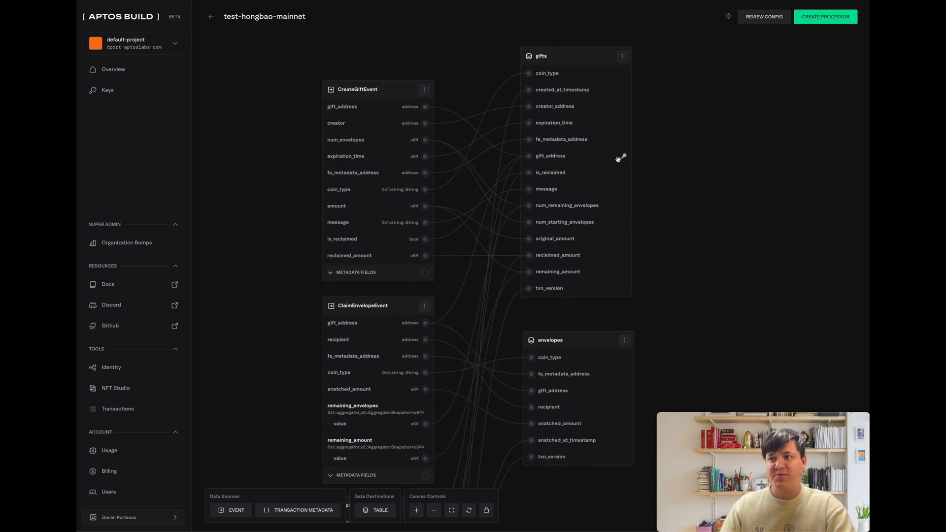
# Review the generated configuration of the test-hongbao-mainnet processor down to its last column definitions, and close it.
pyautogui.moveTo(689, 299); pyautogui.dragTo(716, 168)
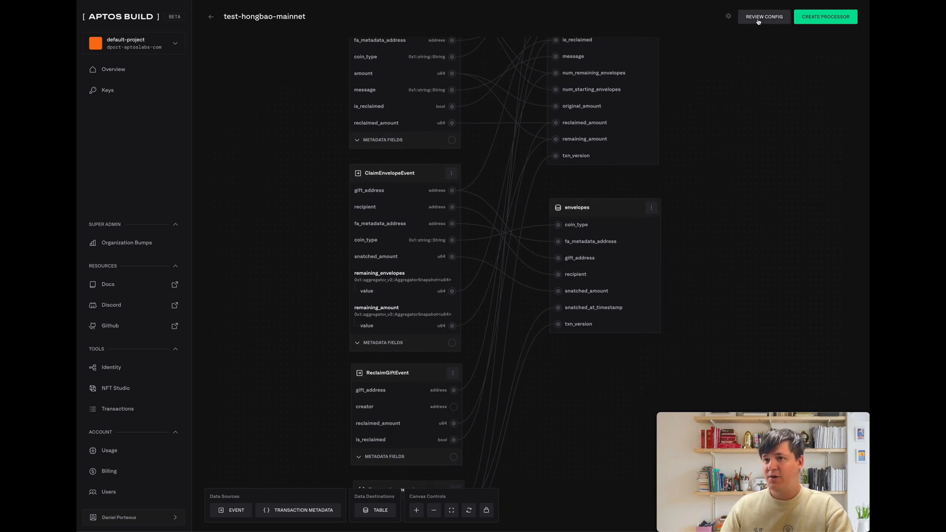
pyautogui.scroll(1, 701, 146)
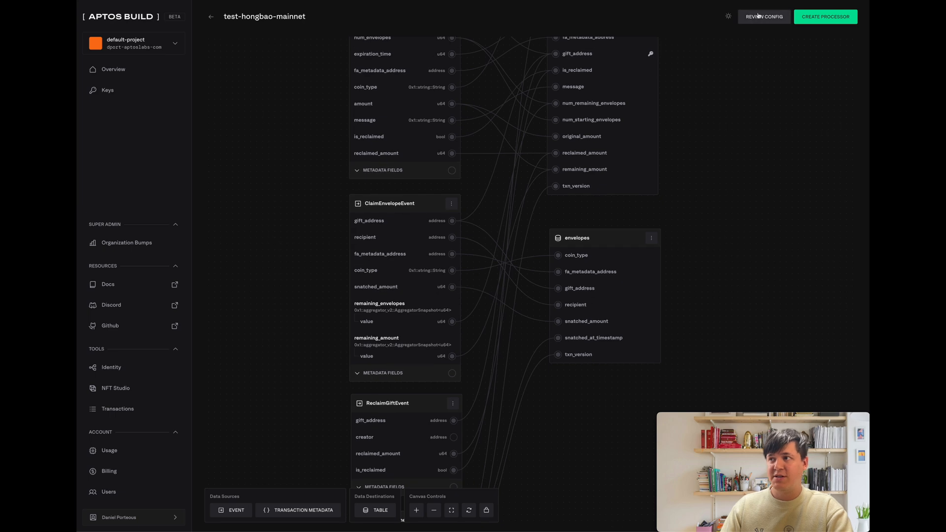
pyautogui.click(764, 17)
pyautogui.scroll(-20, 465, 202)
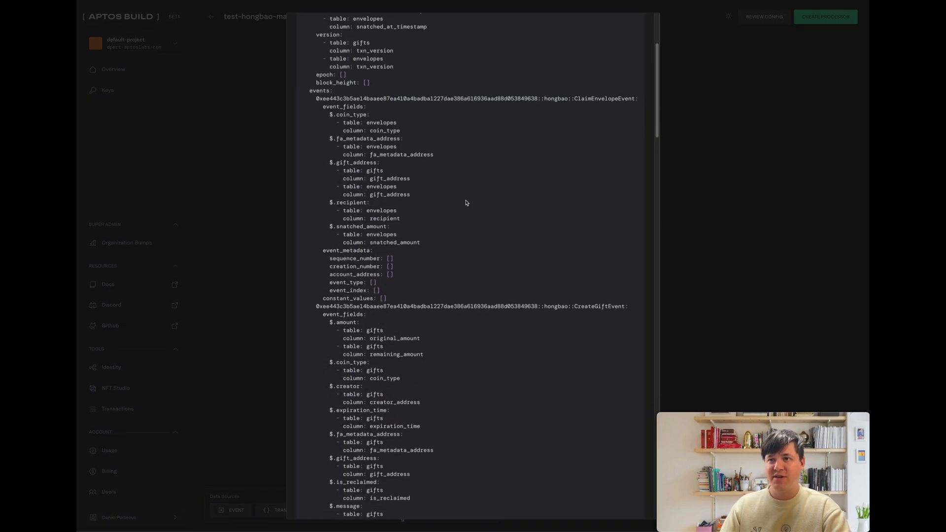
pyautogui.scroll(-10, 466, 203)
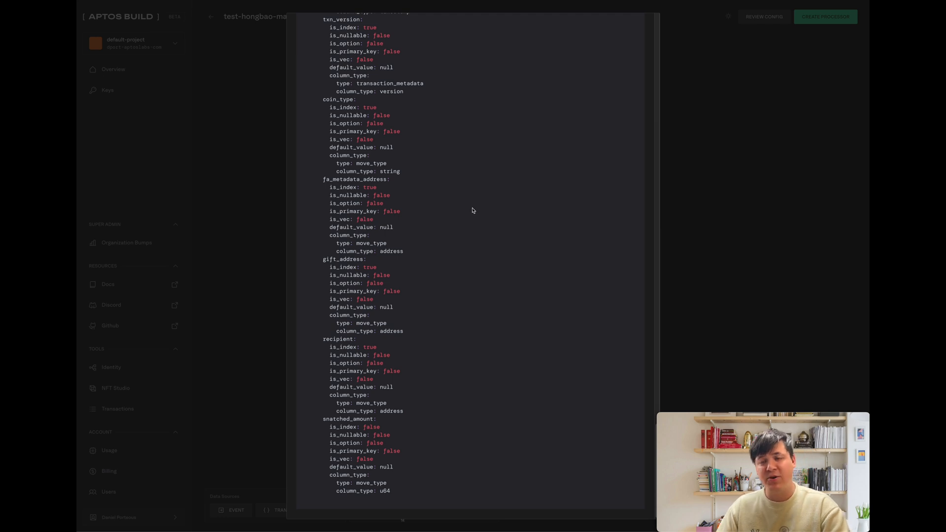
pyautogui.click(713, 199)
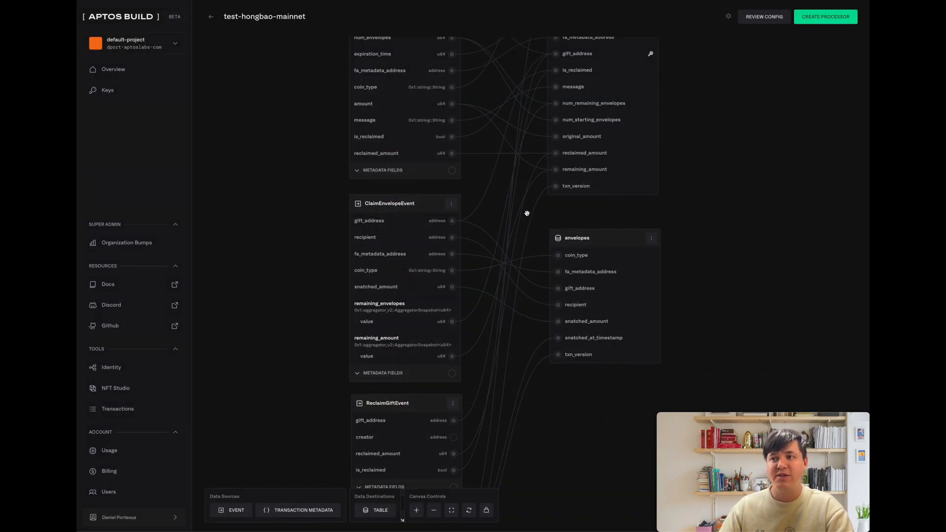
# Look over the remaining mappings, proceed to the processor creation page and check the final configuration.
pyautogui.moveTo(729, 103); pyautogui.dragTo(745, 289)
pyautogui.moveTo(729, 202); pyautogui.dragTo(734, 66)
pyautogui.moveTo(752, 266); pyautogui.dragTo(754, 111)
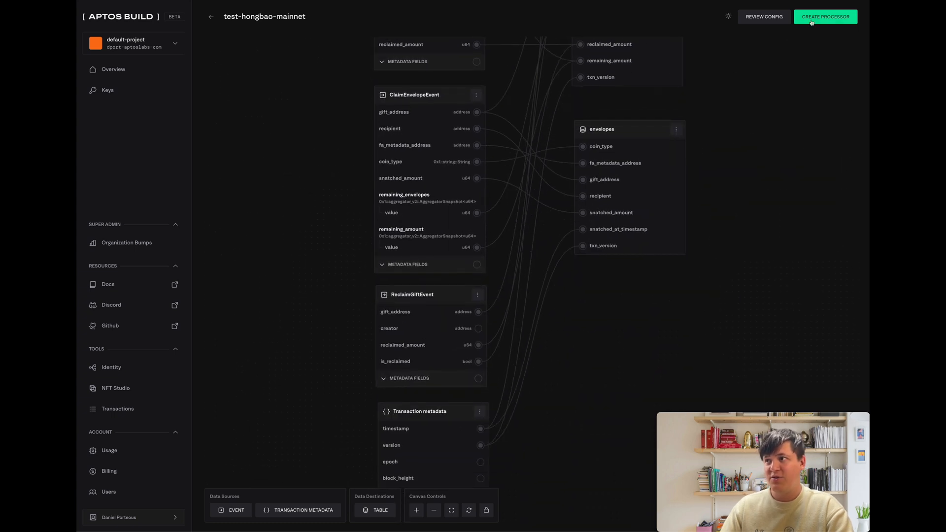
pyautogui.click(814, 19)
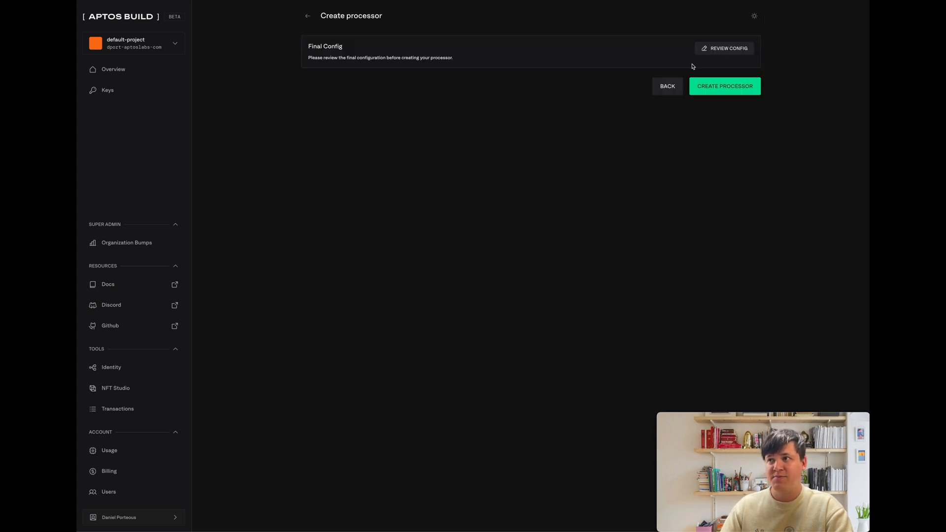
pyautogui.click(705, 52)
pyautogui.click(744, 53)
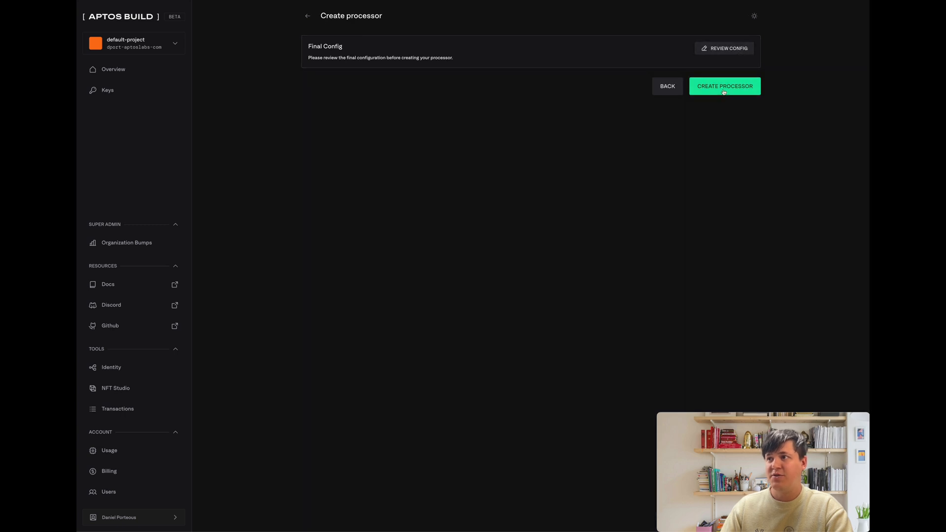
# Create the test-hongbao-mainnet processor and check its database and processor statuses.
pyautogui.click(716, 88)
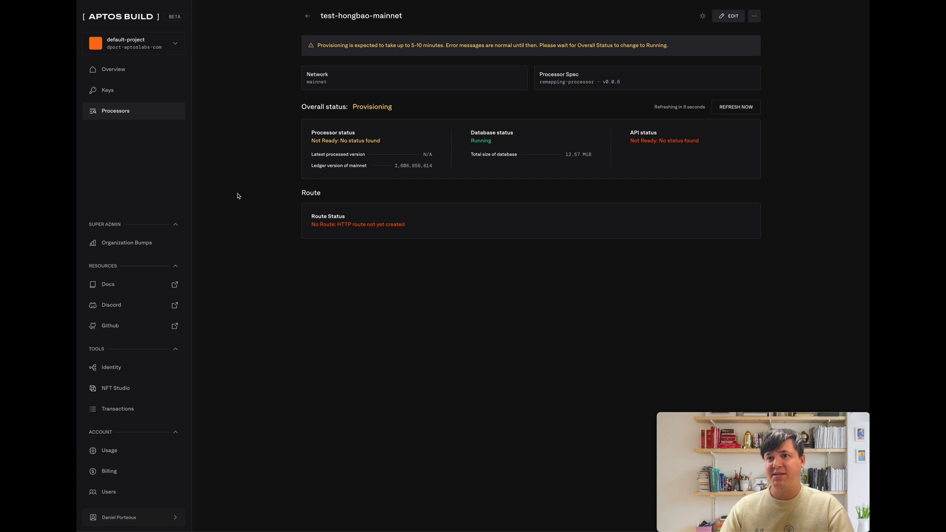
pyautogui.moveTo(471, 134); pyautogui.dragTo(496, 145)
pyautogui.click(496, 147)
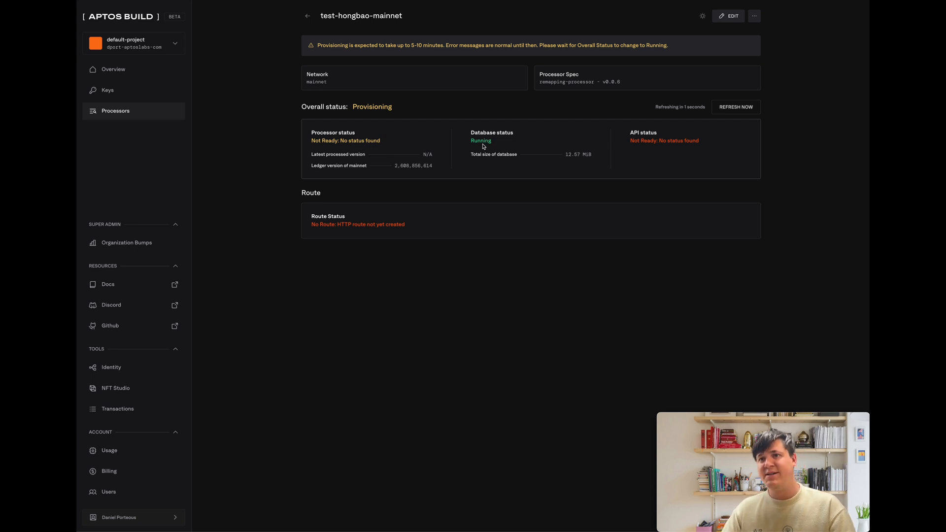
pyautogui.moveTo(382, 142); pyautogui.dragTo(312, 140)
pyautogui.click(340, 144)
pyautogui.click(337, 148)
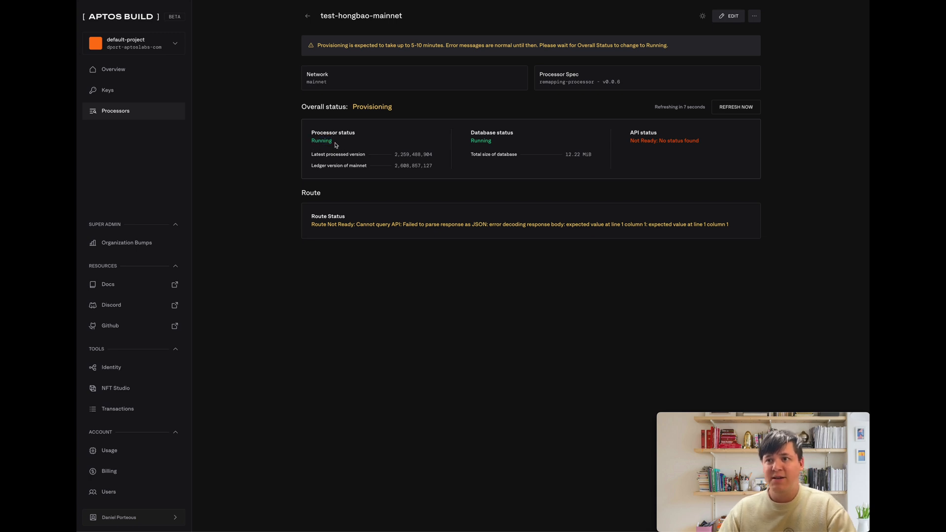
# Compare the latest processed version with the mainnet ledger version, and check the database and API statuses.
pyautogui.moveTo(394, 159); pyautogui.dragTo(431, 155)
pyautogui.click(431, 156)
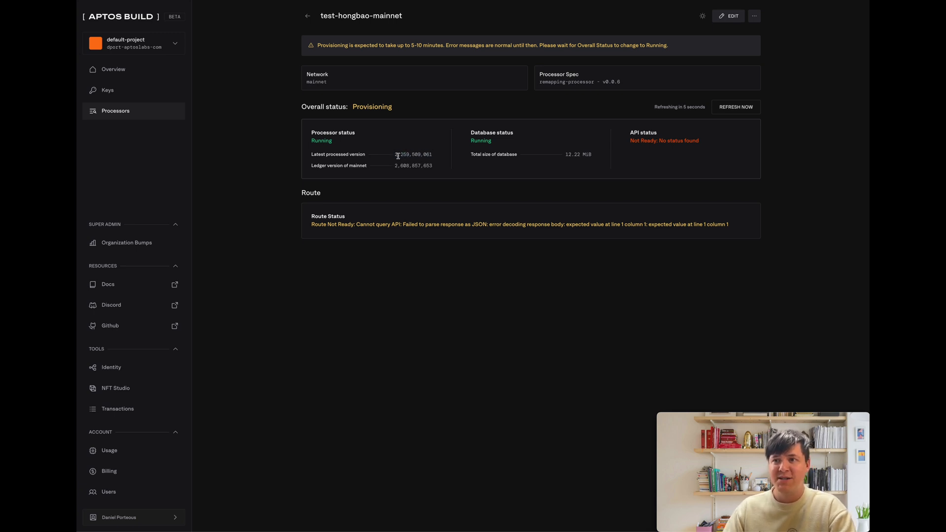
pyautogui.moveTo(391, 154); pyautogui.dragTo(434, 170)
pyautogui.click(435, 171)
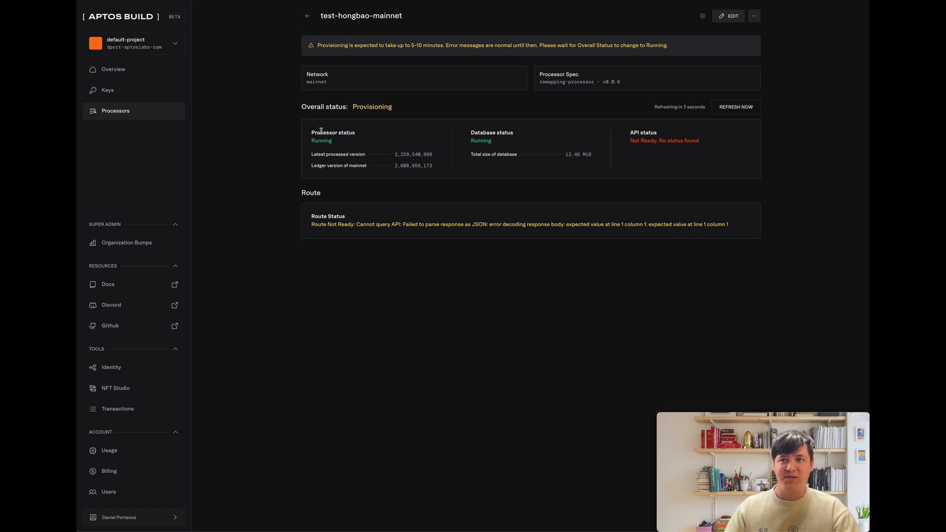
pyautogui.moveTo(470, 134); pyautogui.dragTo(547, 134)
pyautogui.click(461, 113)
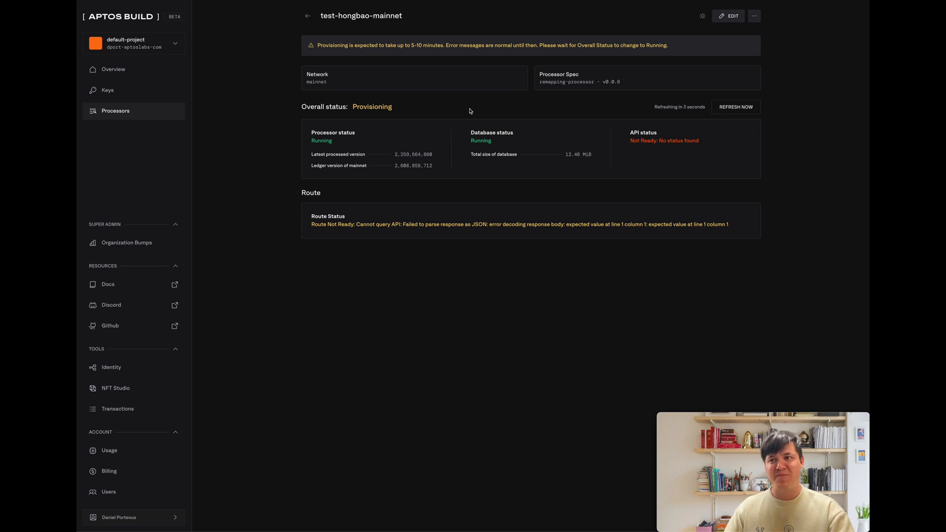
pyautogui.moveTo(650, 127); pyautogui.dragTo(716, 145)
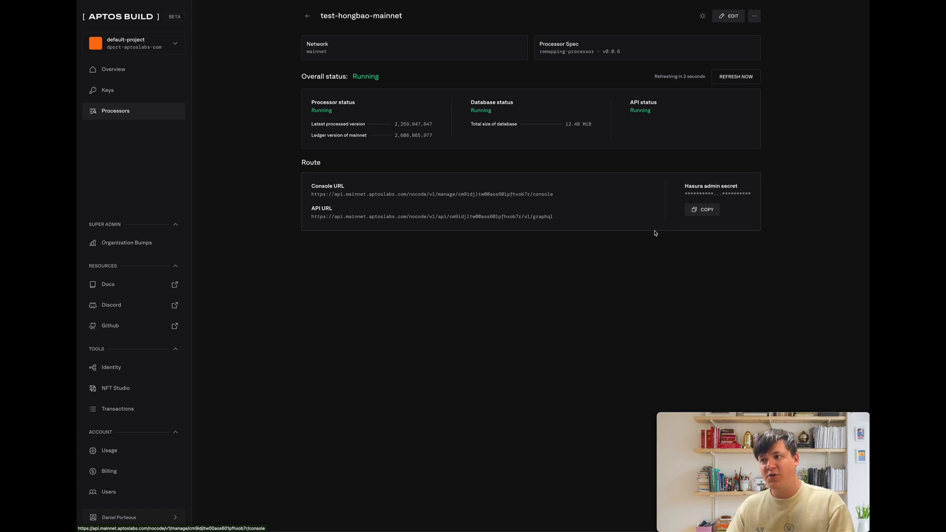
# Copy the Hasura admin secret, open the processor's console URL and log in by pasting the secret.
pyautogui.click(702, 209)
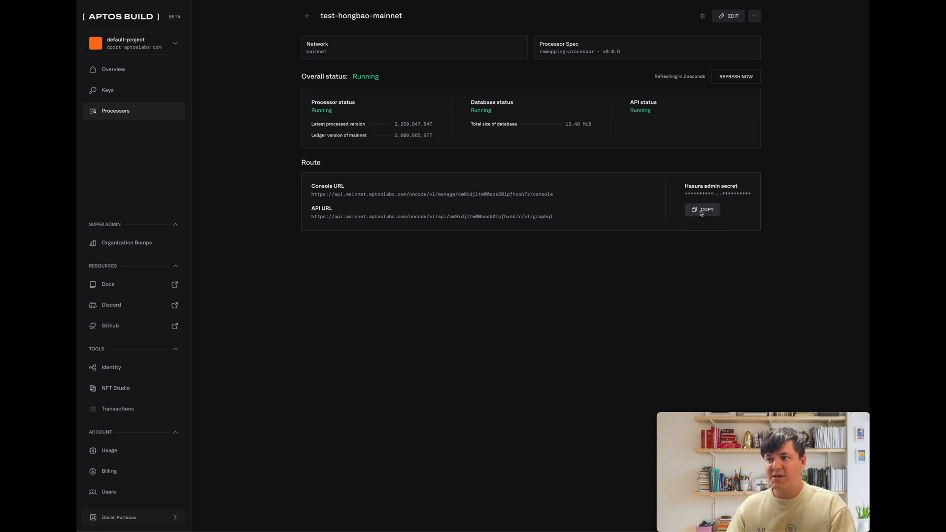
pyautogui.click(425, 194)
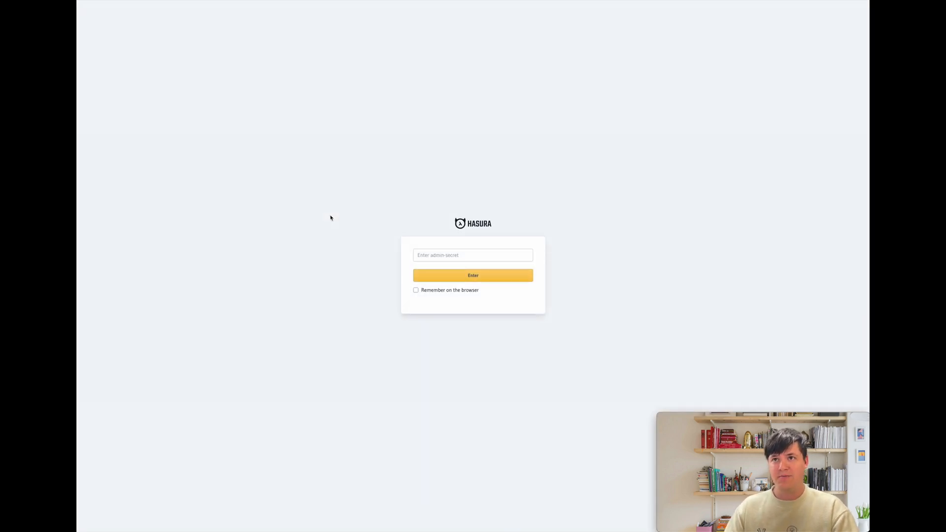
pyautogui.click(468, 256)
pyautogui.hotkey('ctrl', 'v')
pyautogui.click(445, 278)
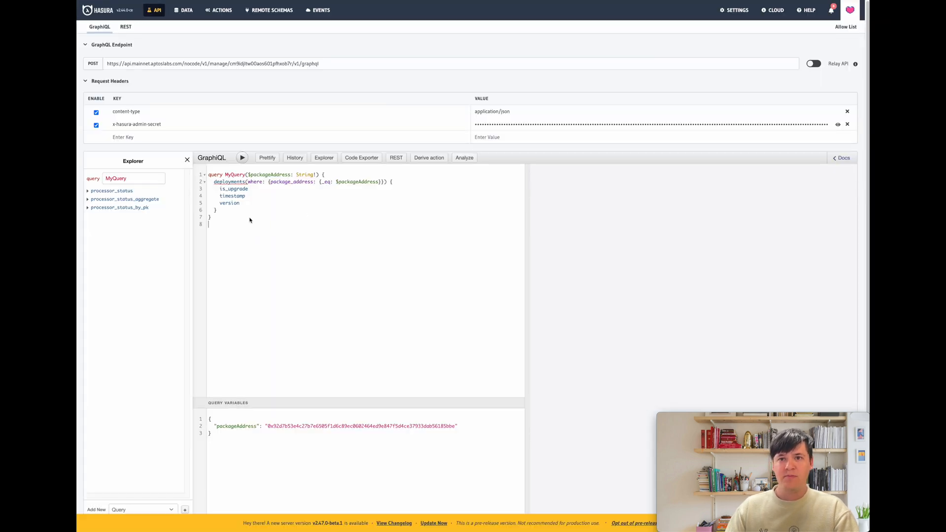
# Replace the existing GraphQL query with a processor_status query for last_success_version and run it.
pyautogui.hotkey('ctrl', 'a')
pyautogui.press('BackSpace')
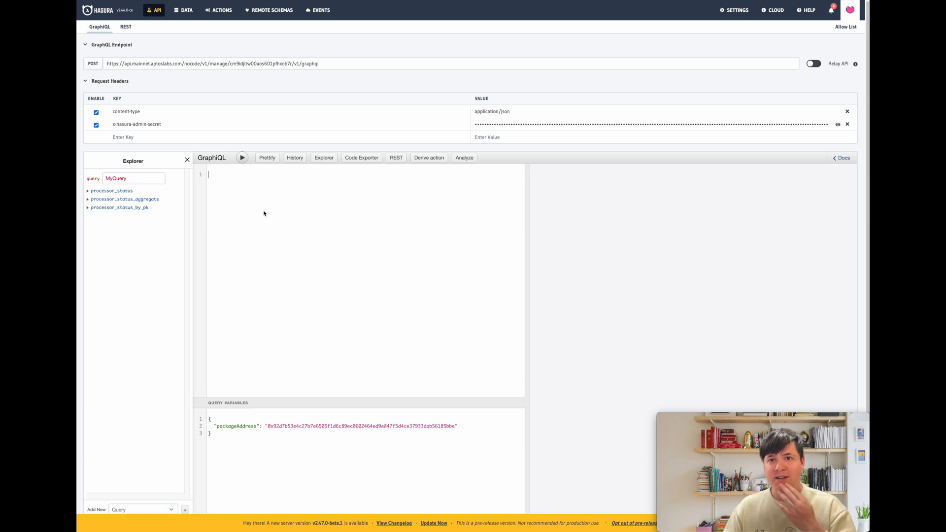
pyautogui.click(101, 192)
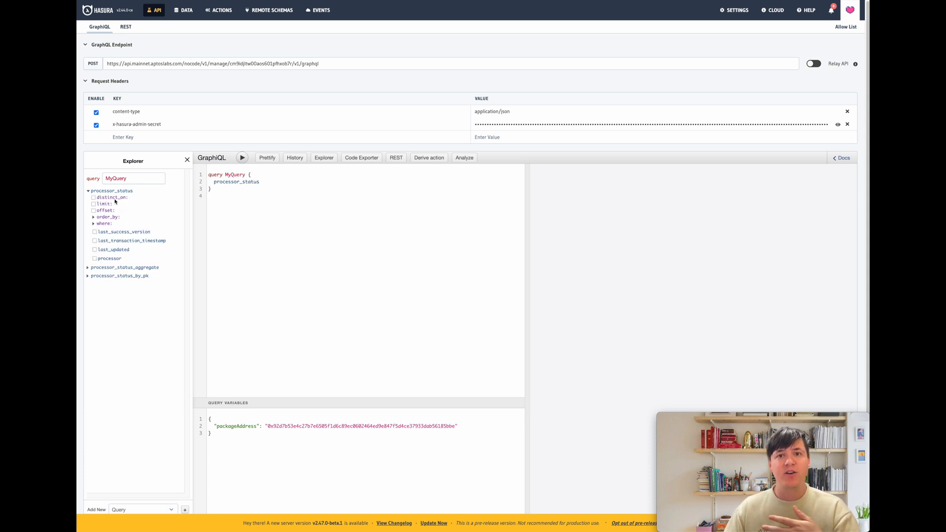
pyautogui.click(130, 229)
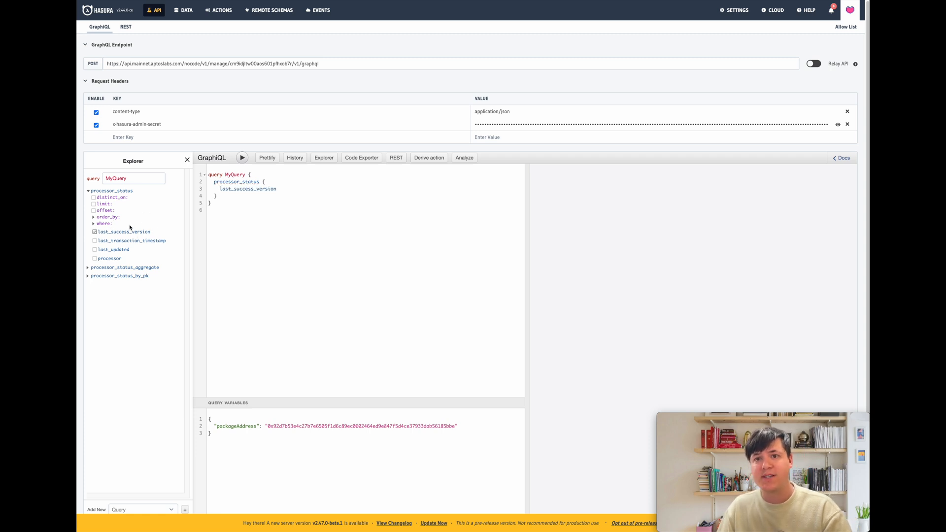
pyautogui.click(244, 159)
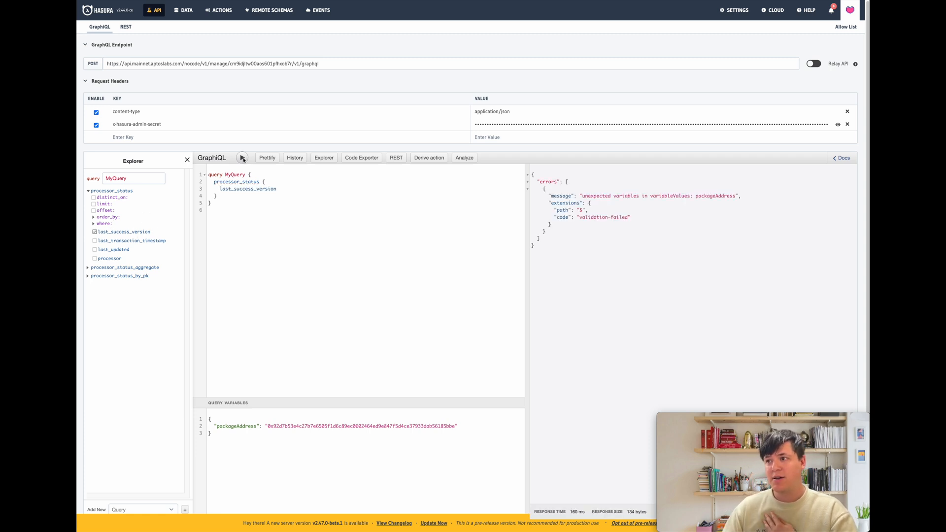
# Clear the packageAddress query variable and rerun the processor_status query.
pyautogui.click(276, 444)
pyautogui.hotkey('ctrl', 'a')
pyautogui.press('BackSpace')
pyautogui.click(243, 158)
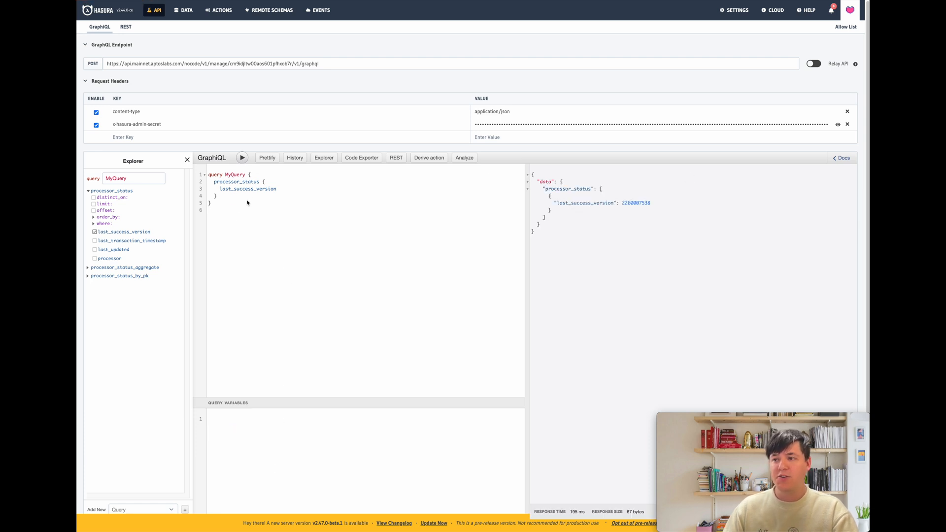
# Check the returned last_success_version, and run the query again to see how it progresses.
pyautogui.hotkey('ctrl', 'a')
pyautogui.click(227, 211)
pyautogui.doubleClick(629, 204)
pyautogui.click(700, 210)
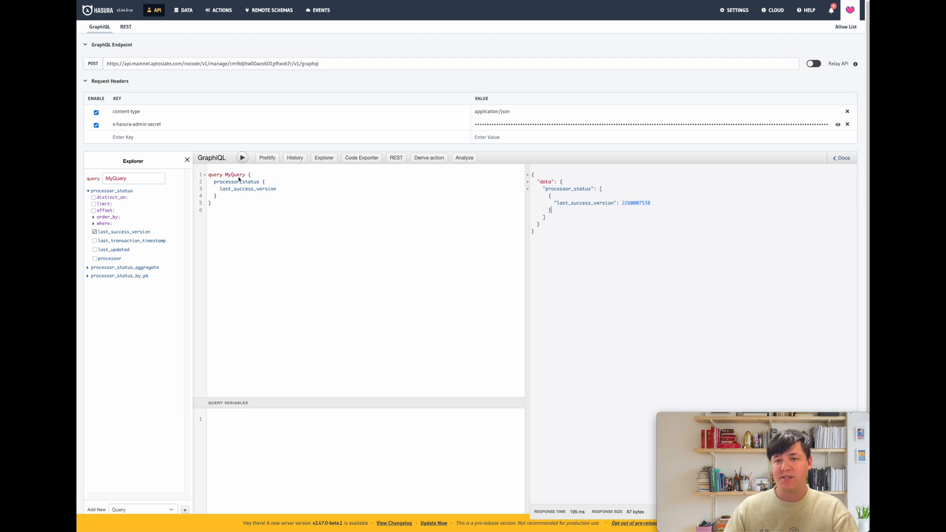
pyautogui.click(242, 160)
pyautogui.doubleClick(639, 204)
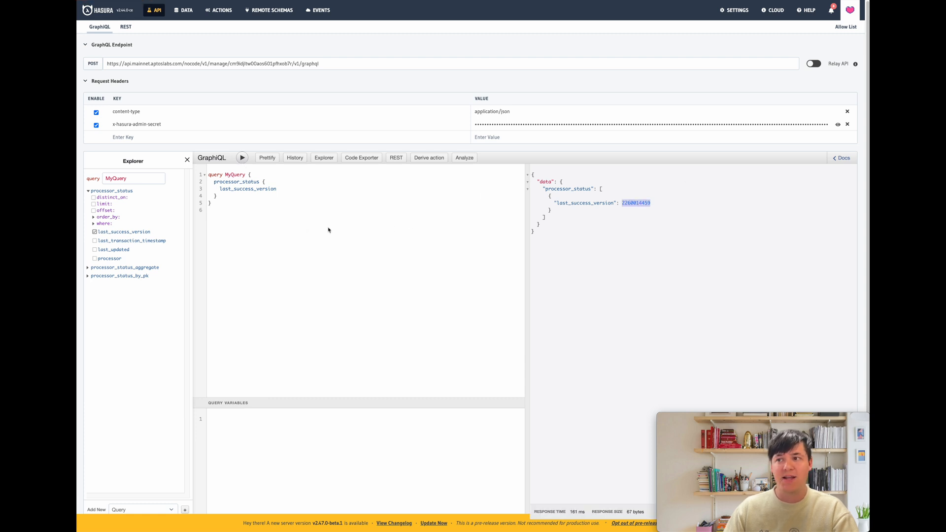
pyautogui.click(597, 244)
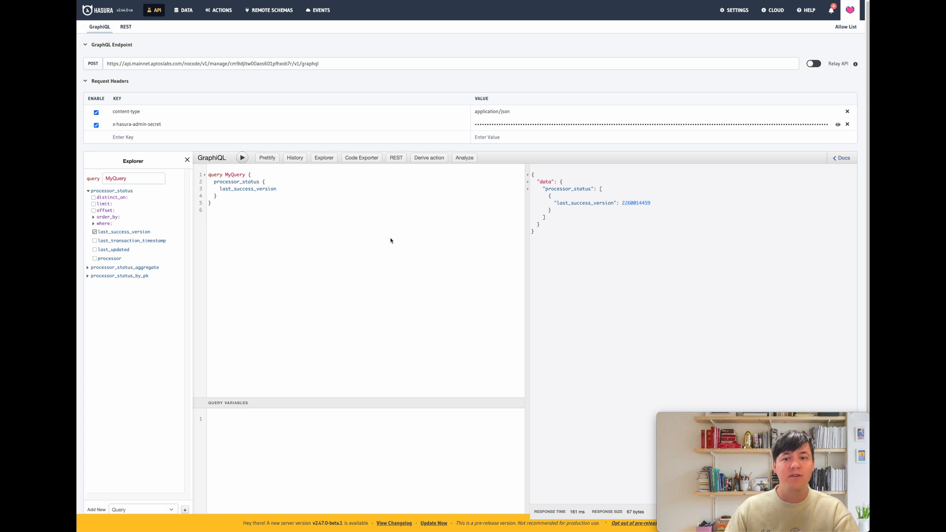
# Track the envelopes and gifts tables in the public schema of processordb.
pyautogui.click(183, 11)
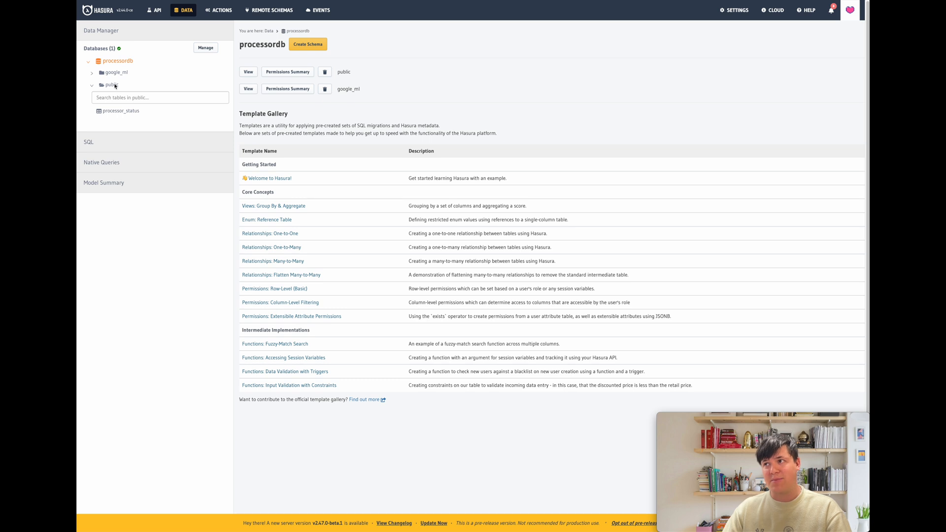
pyautogui.click(113, 84)
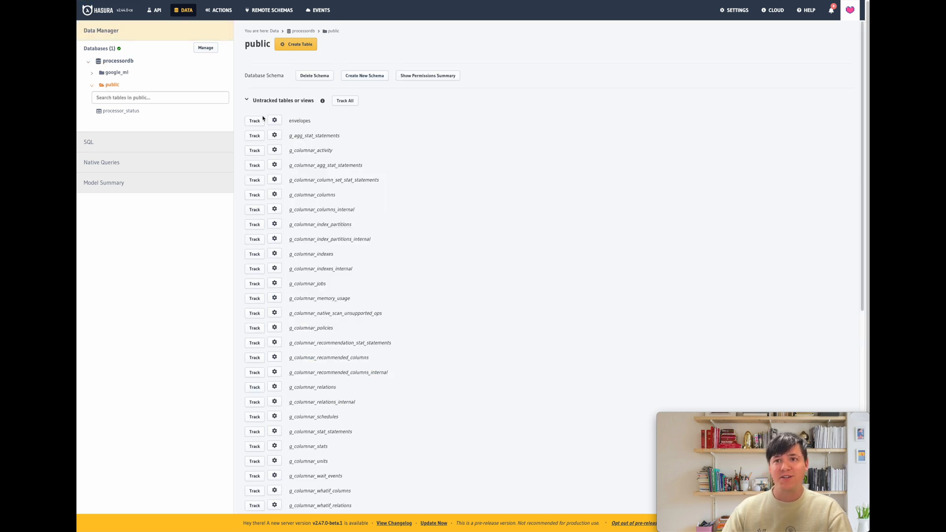
pyautogui.moveTo(289, 136)
pyautogui.mouseDown()
pyautogui.moveTo(311, 137)
pyautogui.moveTo(304, 146)
pyautogui.mouseUp()
pyautogui.click(304, 145)
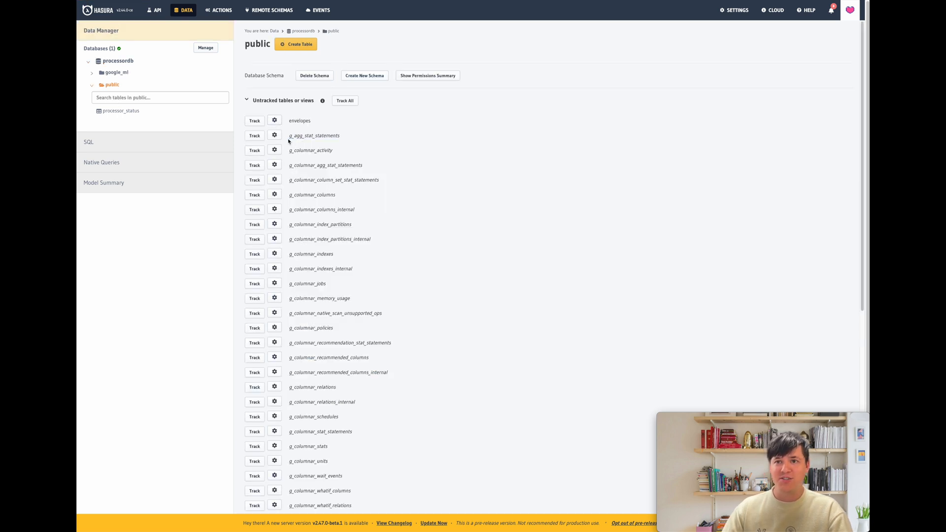
pyautogui.click(254, 122)
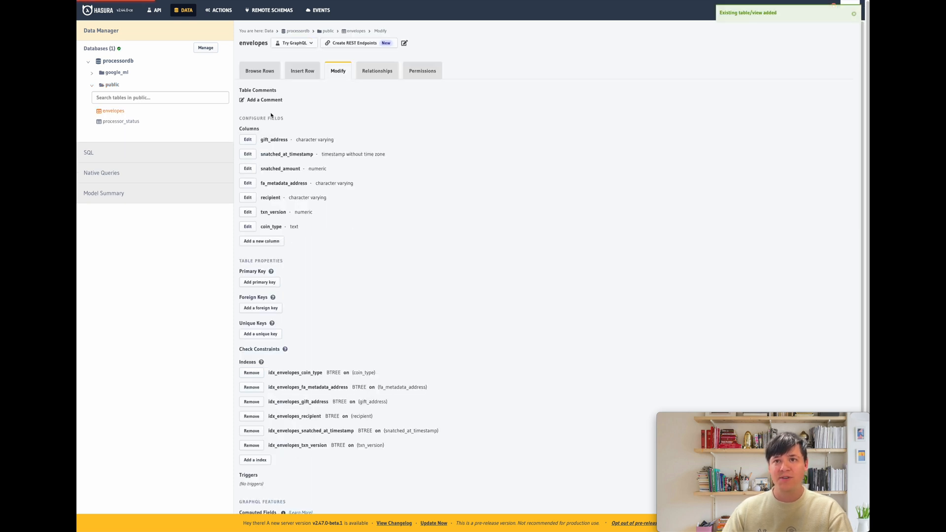
pyautogui.click(112, 85)
pyautogui.scroll(-10, 276, 247)
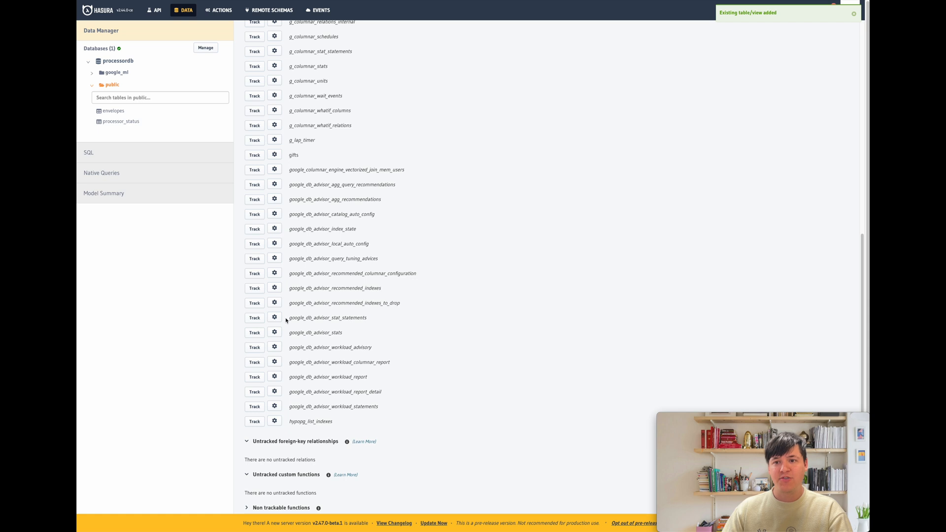
pyautogui.click(258, 224)
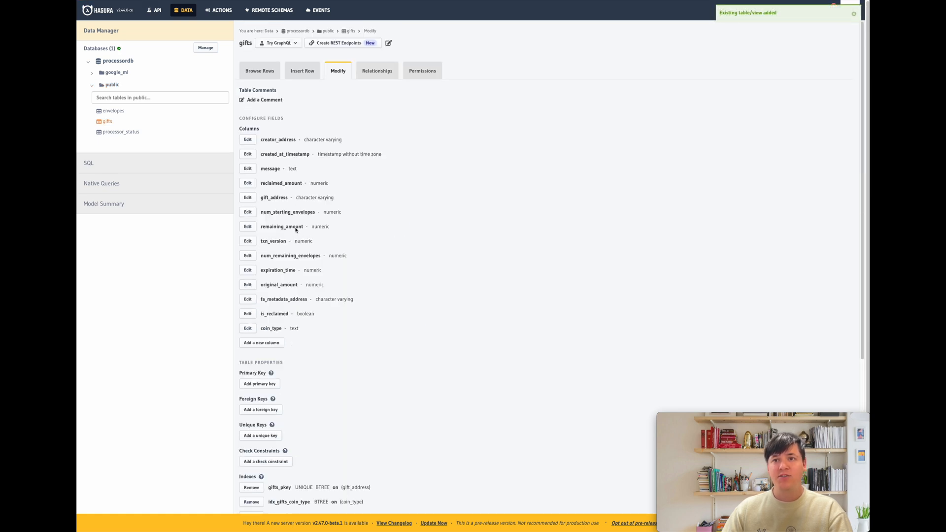
# Grant the anonymous role select permission on the envelopes table without any row checks and for all columns, and save it.
pyautogui.click(109, 111)
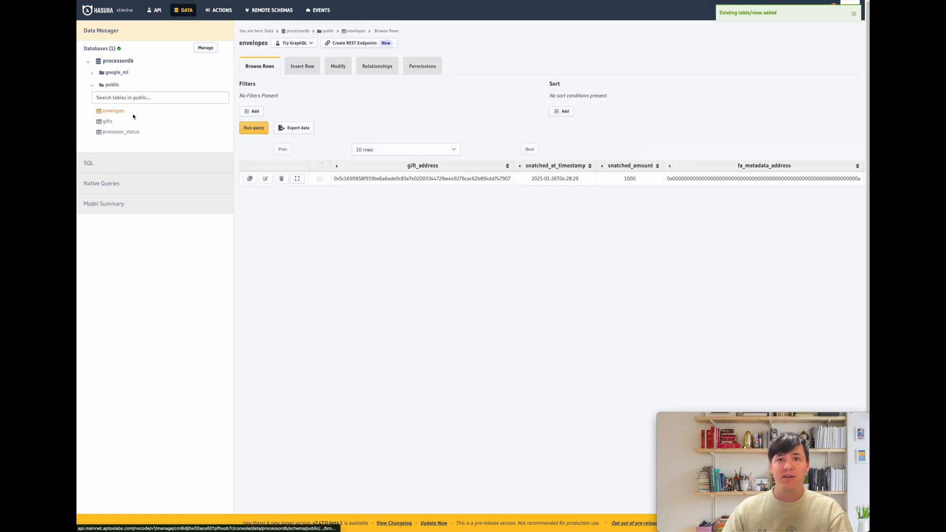
pyautogui.click(422, 67)
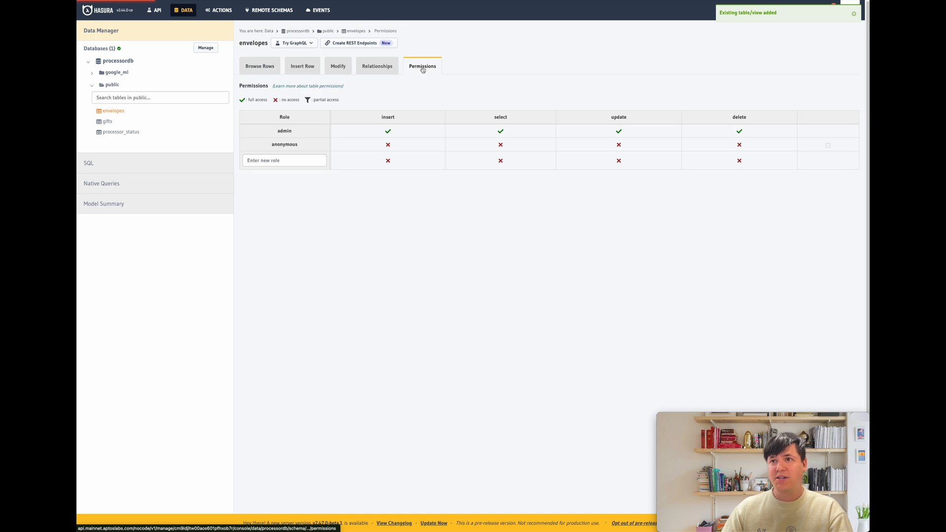
pyautogui.click(546, 144)
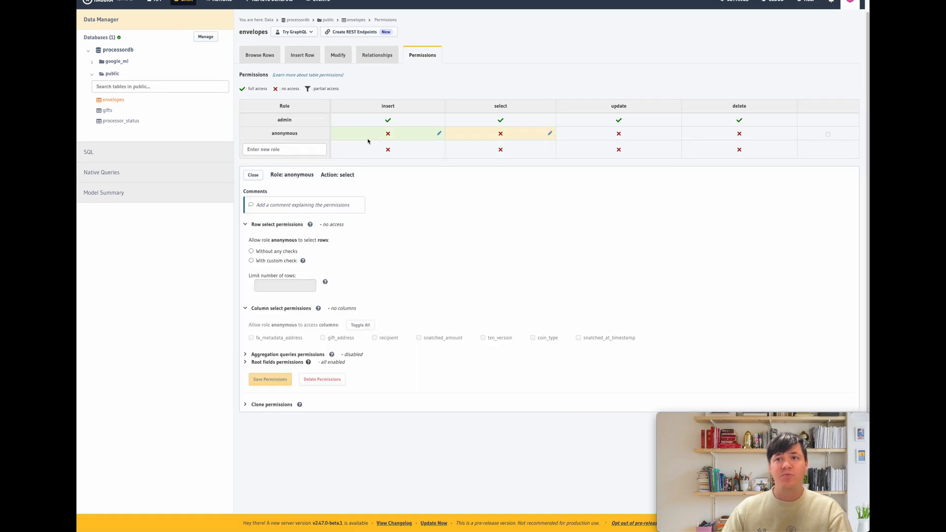
pyautogui.moveTo(277, 120); pyautogui.dragTo(298, 133)
pyautogui.click(290, 131)
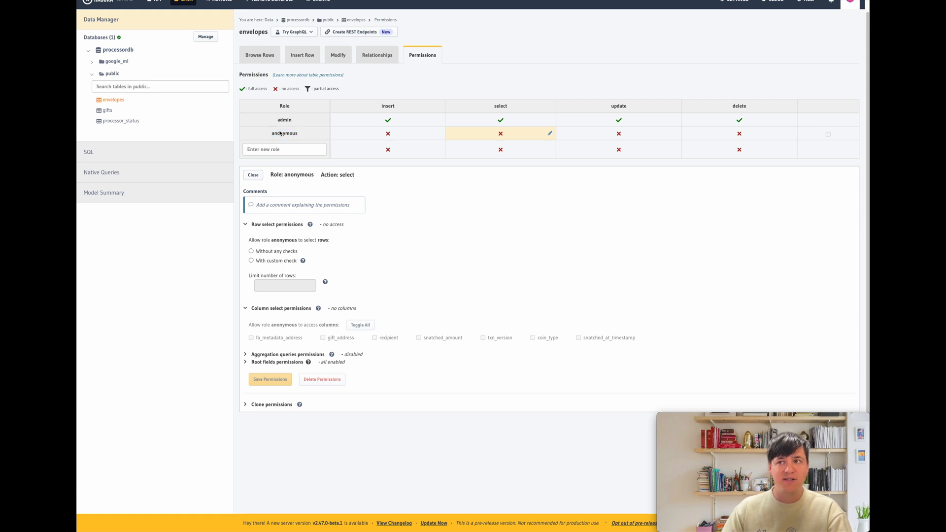
pyautogui.click(266, 252)
pyautogui.click(360, 336)
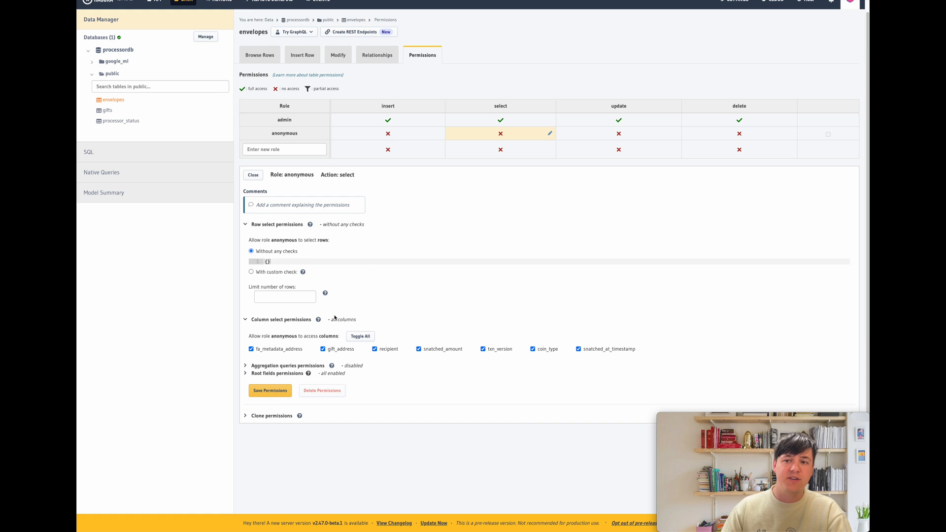
pyautogui.click(265, 391)
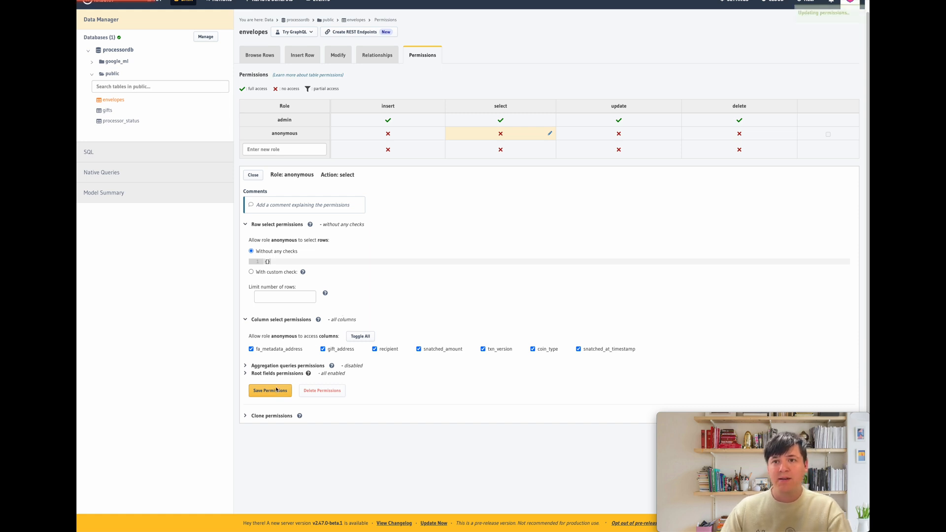
# Give the anonymous role unrestricted row select access to all columns of the gifts table and save the permissions.
pyautogui.click(108, 114)
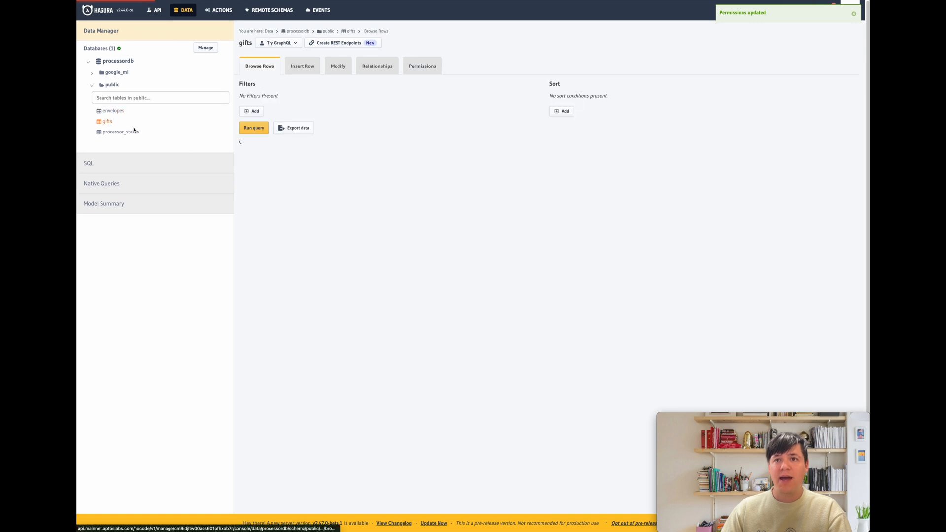
pyautogui.click(422, 66)
pyautogui.click(550, 144)
pyautogui.scroll(-1, 549, 146)
pyautogui.click(251, 252)
pyautogui.click(360, 335)
pyautogui.click(270, 405)
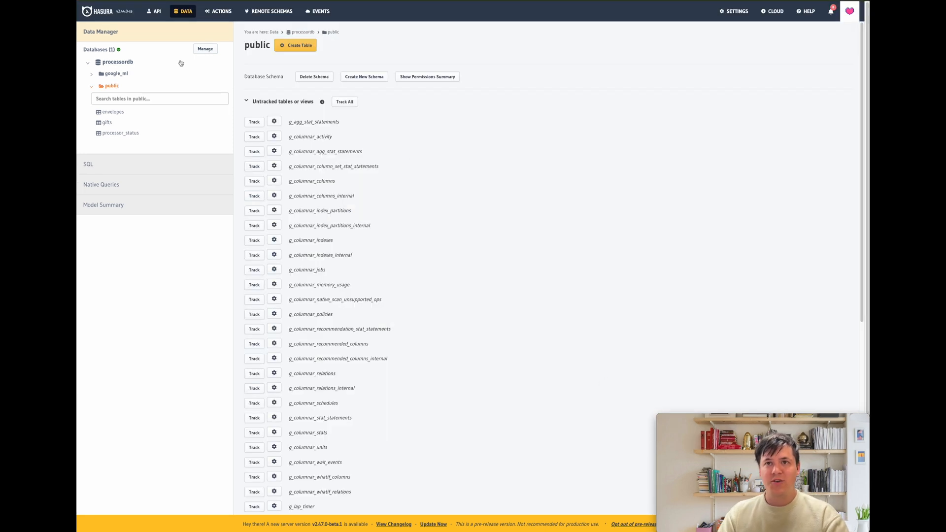
# Build a gifts query in GraphiQL returning creator_address, coin_type, fa_metadata_address and original_amount, run it and look through the results.
pyautogui.click(154, 11)
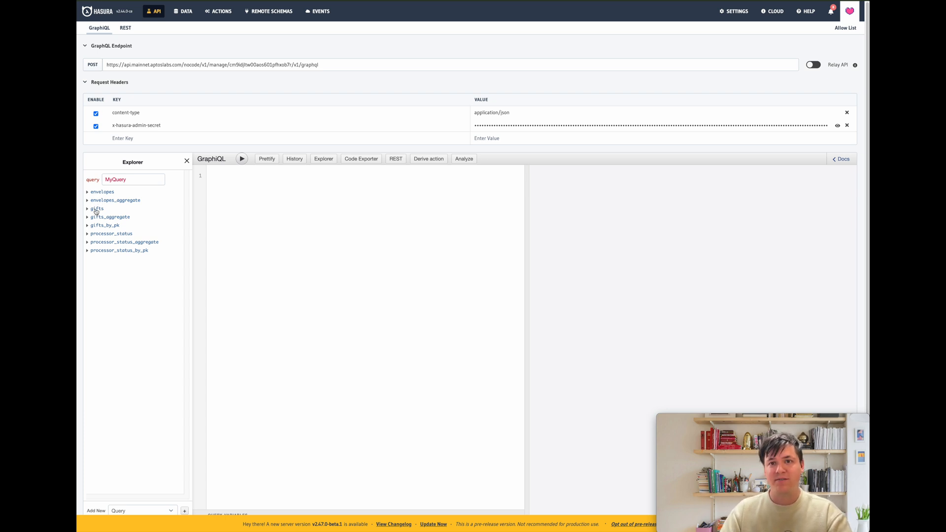
pyautogui.click(96, 208)
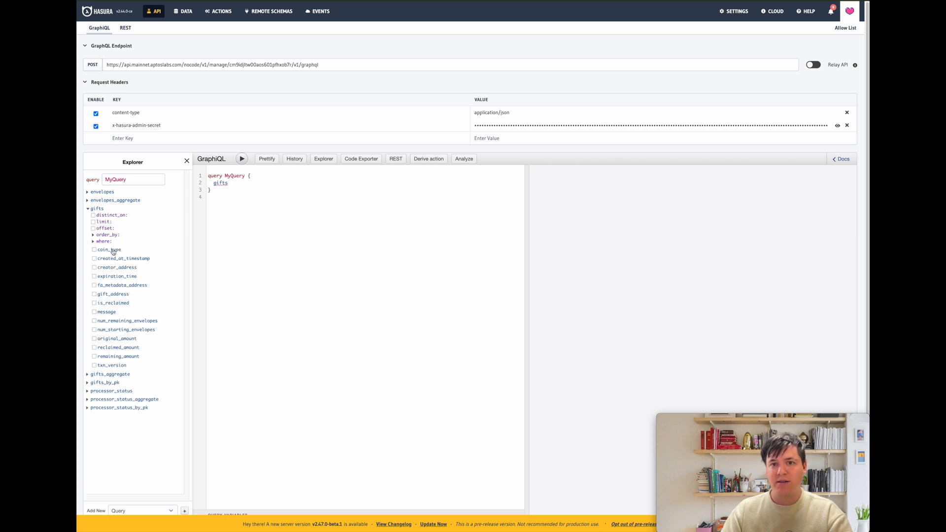
pyautogui.click(118, 267)
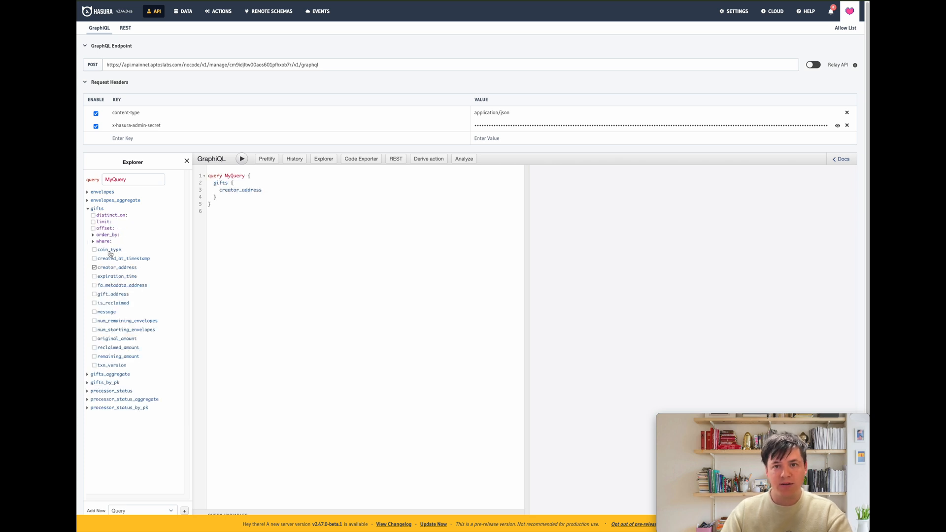
pyautogui.click(109, 250)
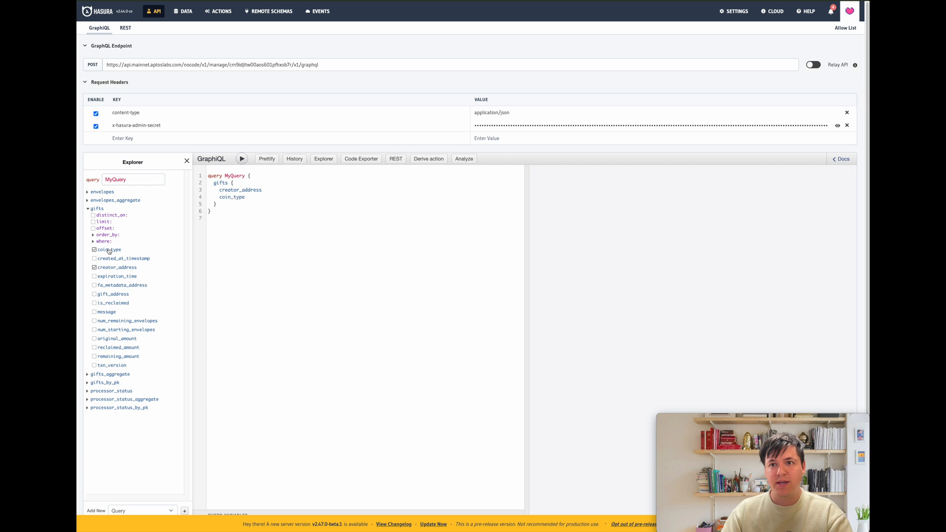
pyautogui.click(116, 286)
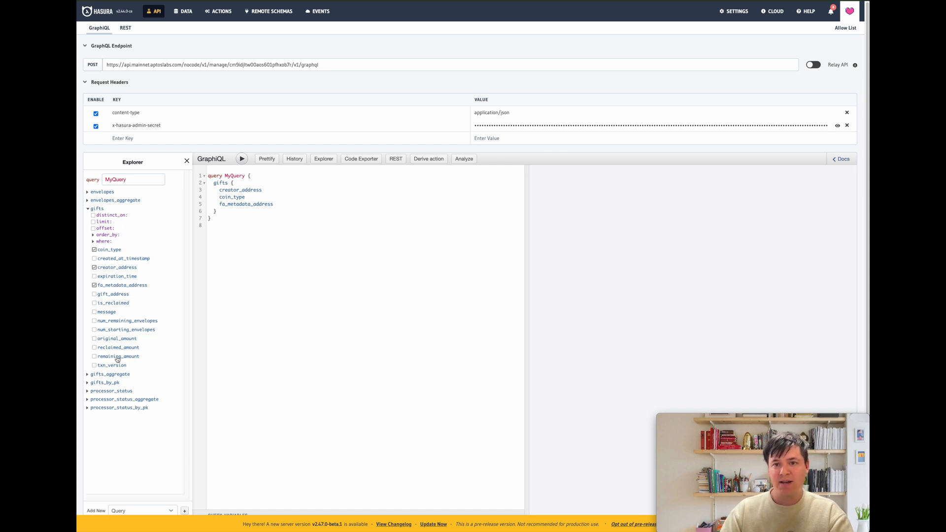
pyautogui.click(120, 340)
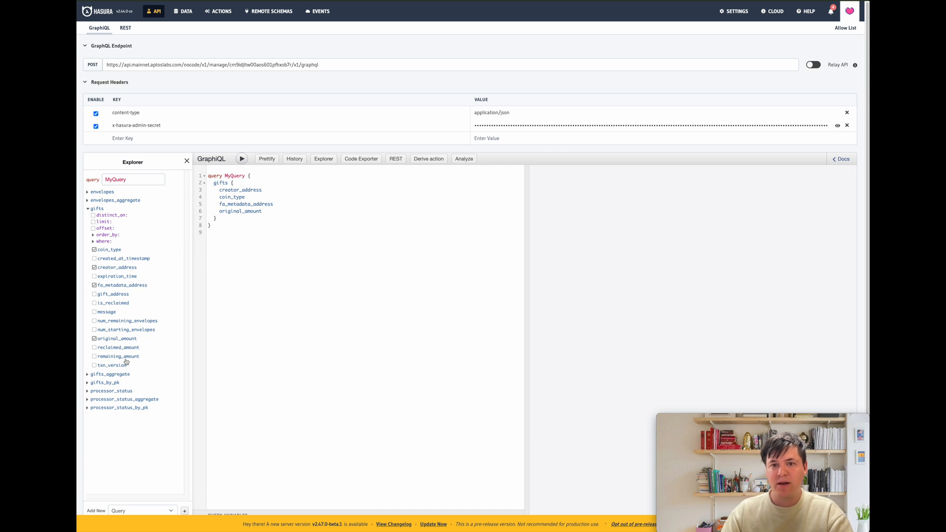
pyautogui.click(242, 159)
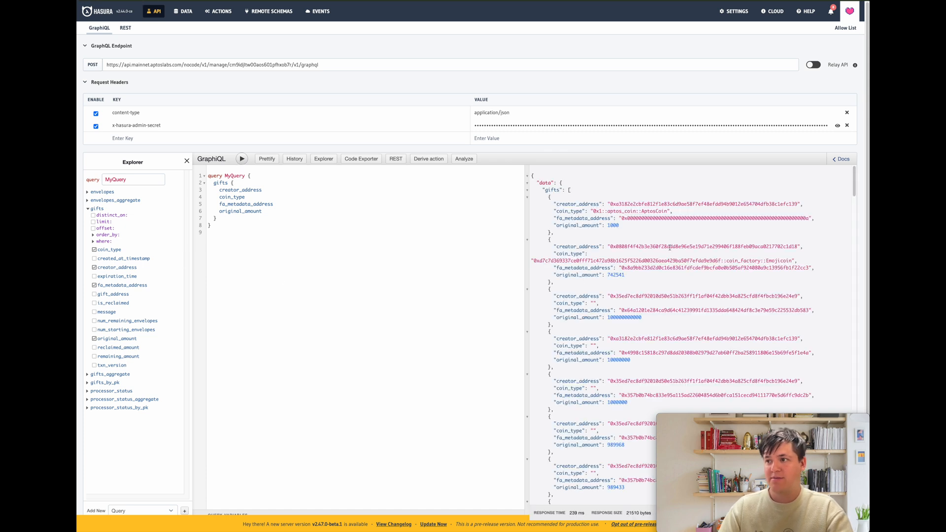
pyautogui.scroll(-3, 620, 228)
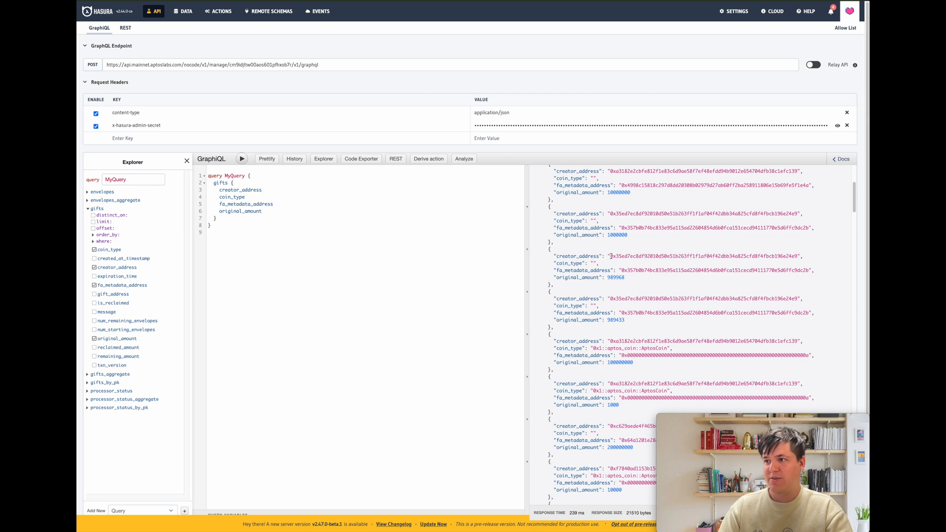
pyautogui.scroll(3, 611, 256)
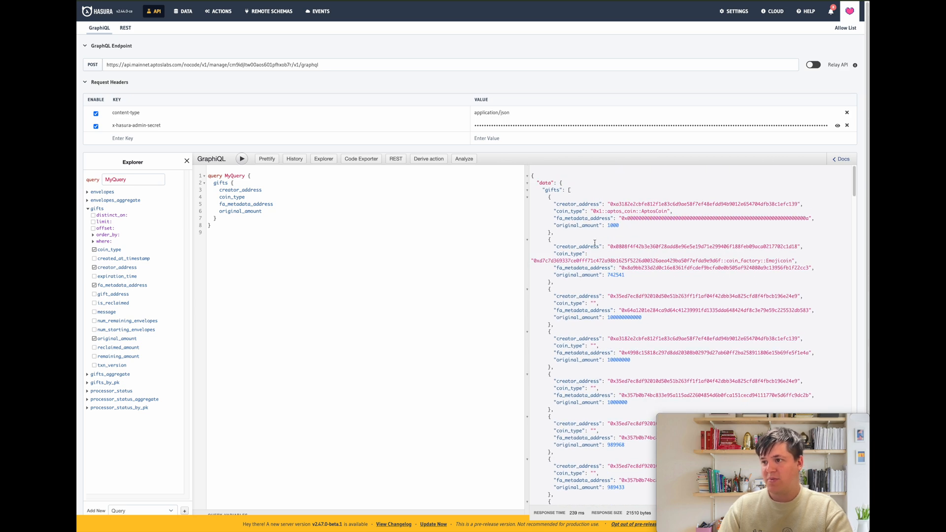
# Filter the gifts query to creator_address equal to the first returned gift's creator address, and run it.
pyautogui.doubleClick(619, 204)
pyautogui.hotkey('ctrl', 'c')
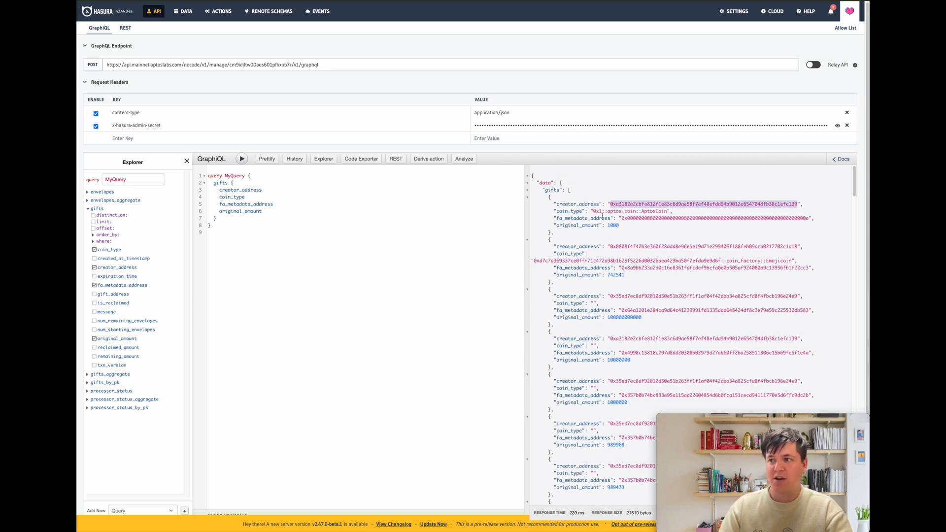
pyautogui.click(106, 242)
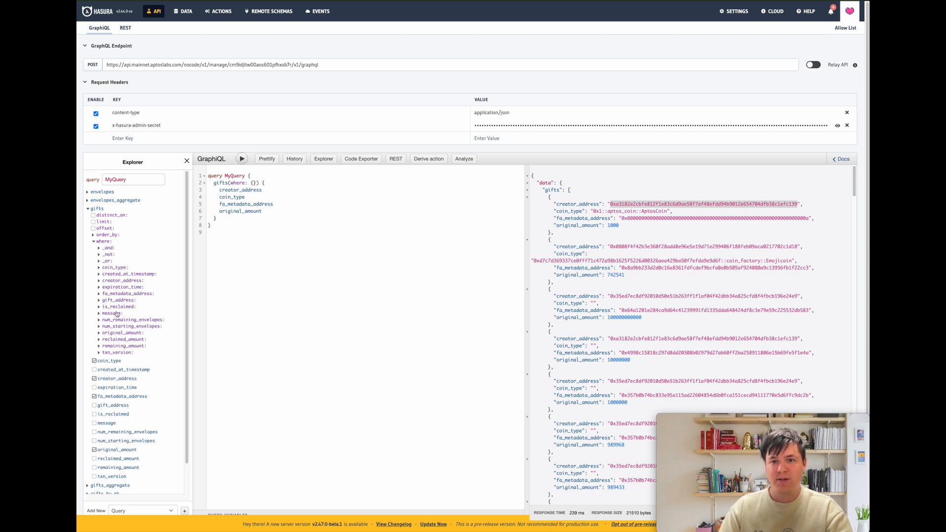
pyautogui.click(122, 280)
pyautogui.click(114, 289)
pyautogui.hotkey('ctrl', 'v')
pyautogui.click(241, 159)
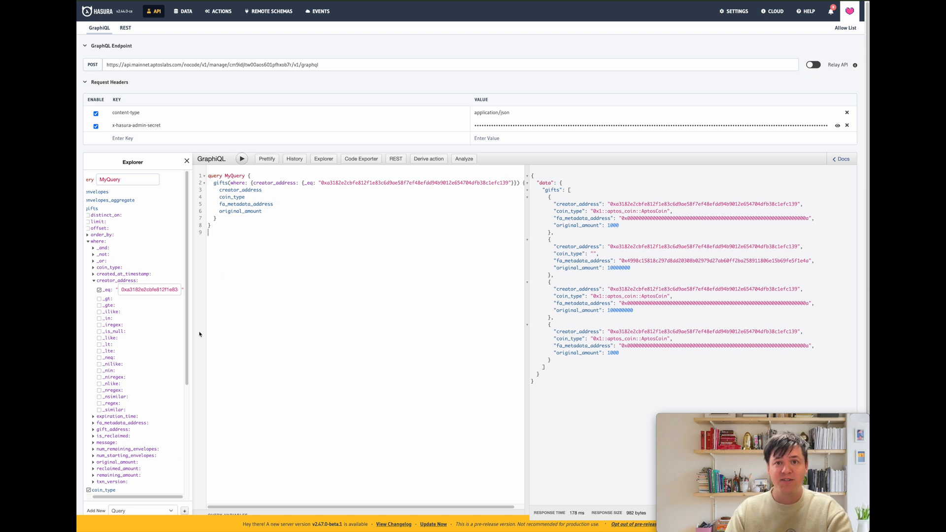
# Collapse the gifts query and examine the fields and where filters available for envelopes in the query explorer.
pyautogui.hscroll(-2, 122, 286)
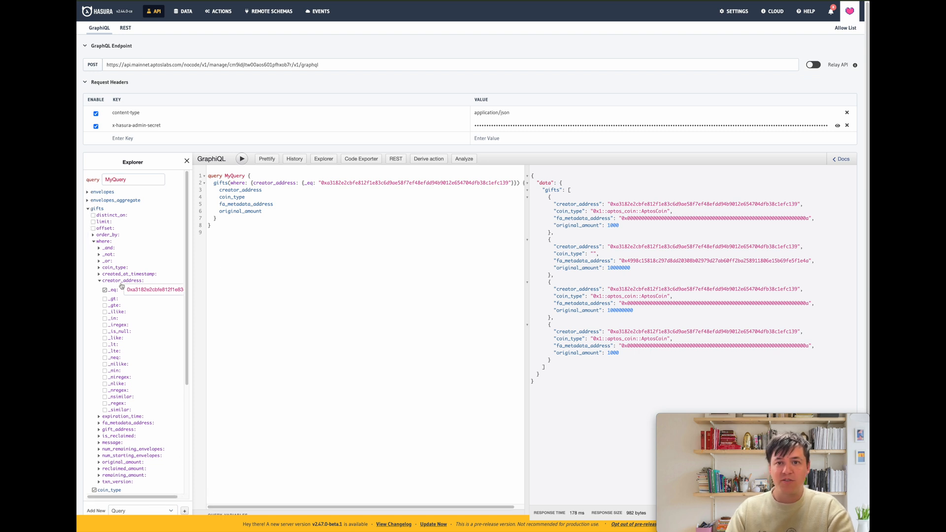
pyautogui.click(94, 241)
pyautogui.click(88, 209)
pyautogui.click(88, 192)
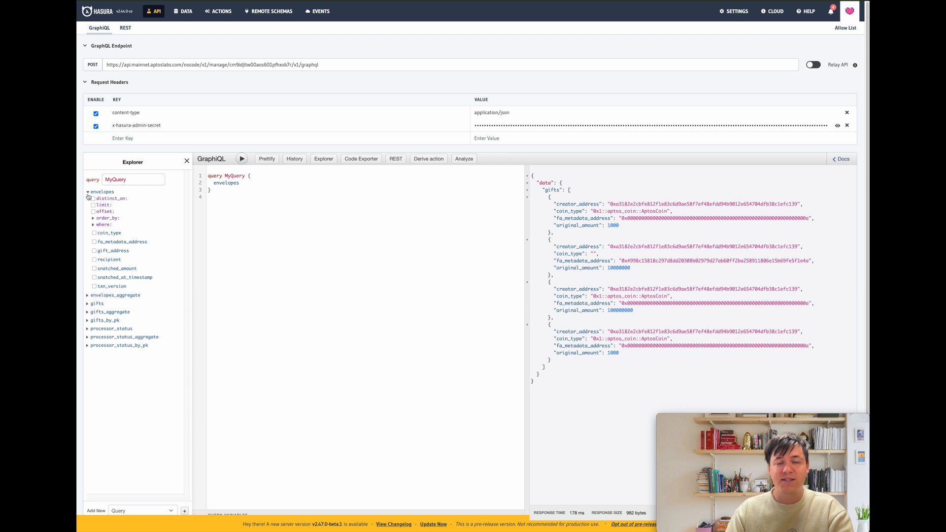
pyautogui.click(94, 226)
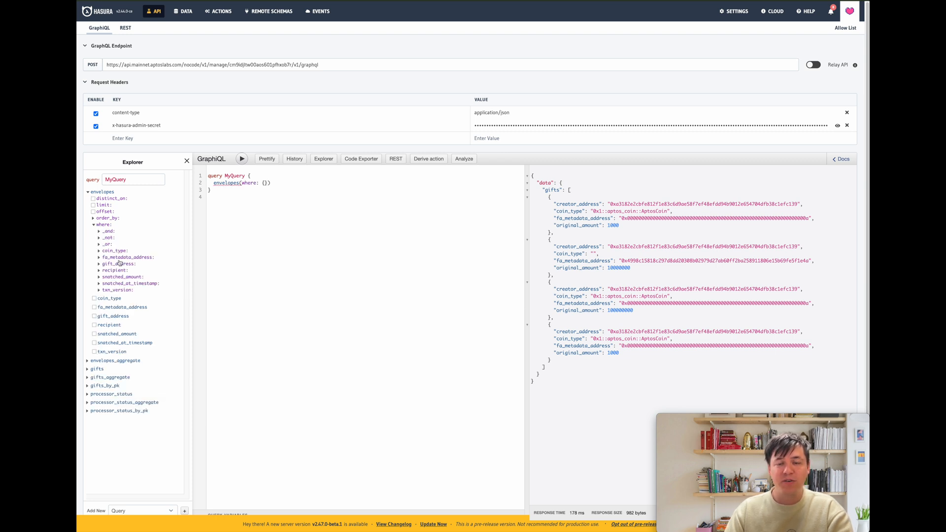
pyautogui.click(94, 225)
pyautogui.click(88, 193)
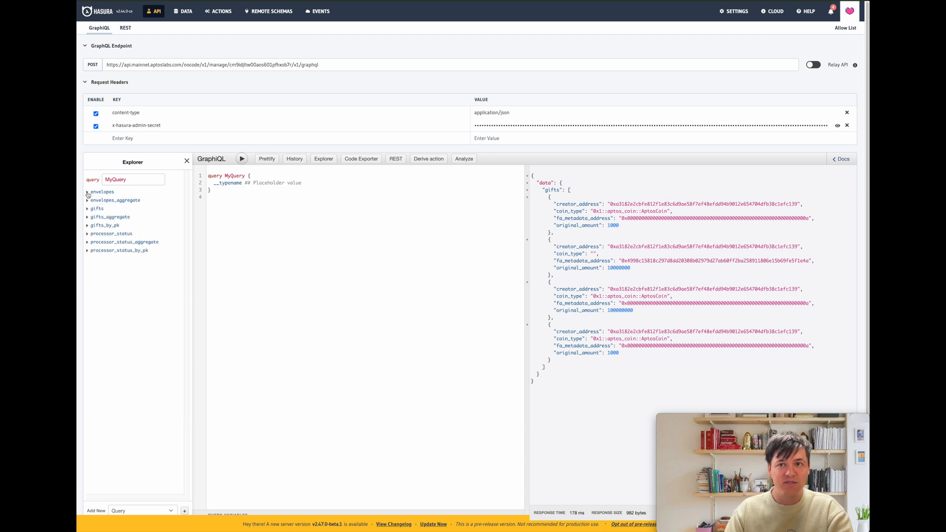
# Look over the options offered for gifts, gifts_aggregate and envelopes_aggregate in the query explorer.
pyautogui.click(87, 209)
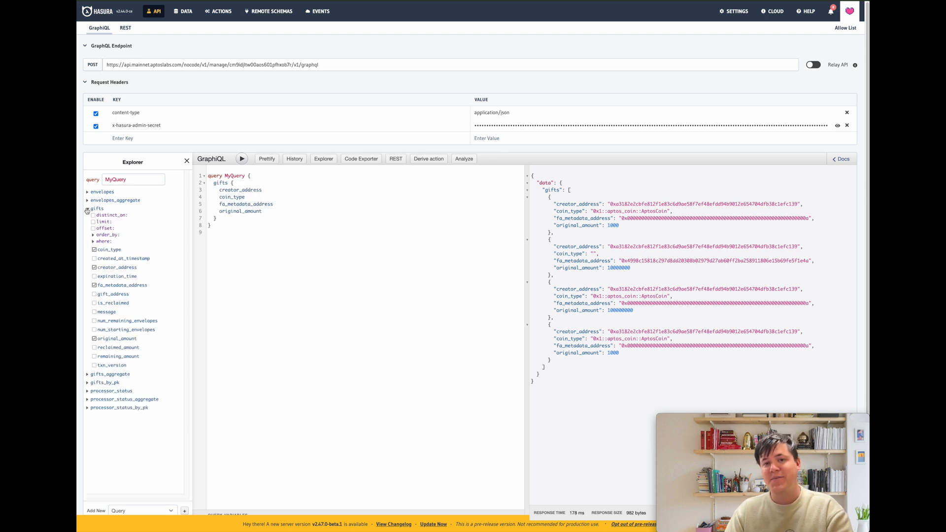
pyautogui.click(87, 209)
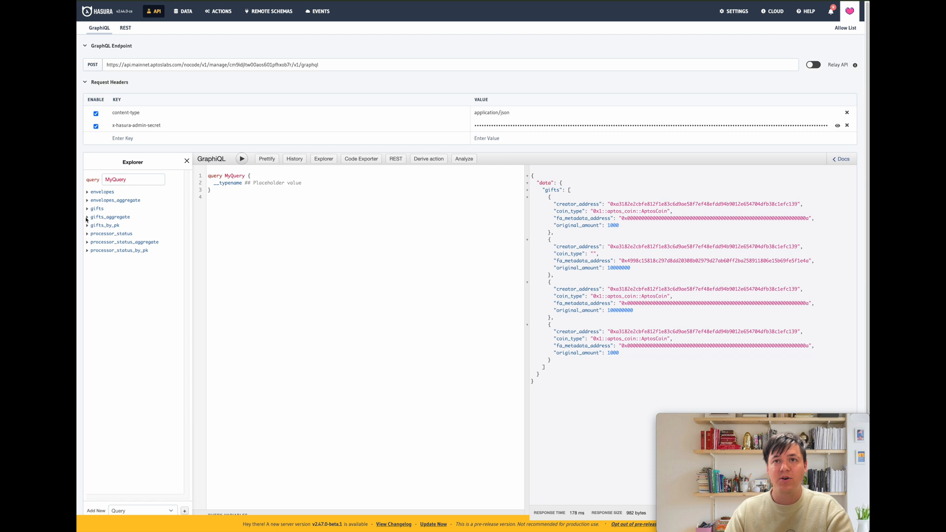
pyautogui.click(88, 217)
pyautogui.click(87, 218)
pyautogui.click(87, 201)
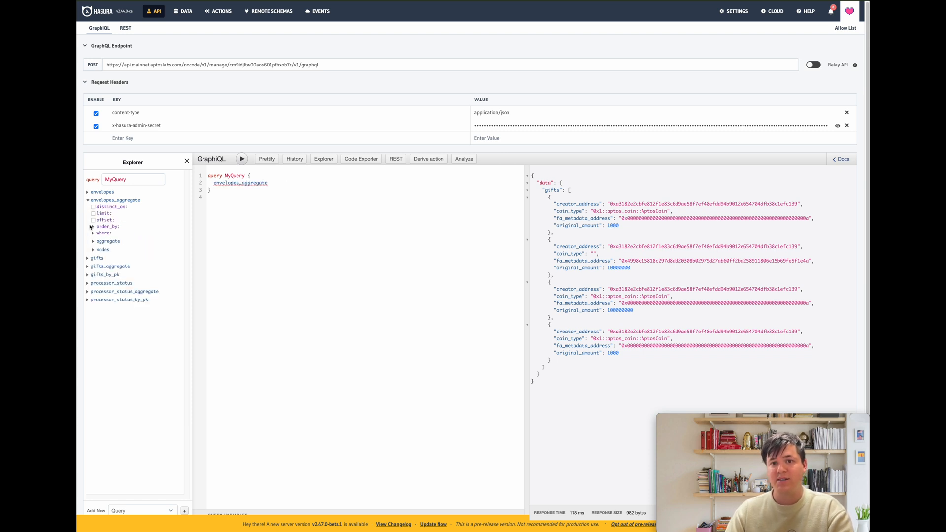
pyautogui.click(88, 201)
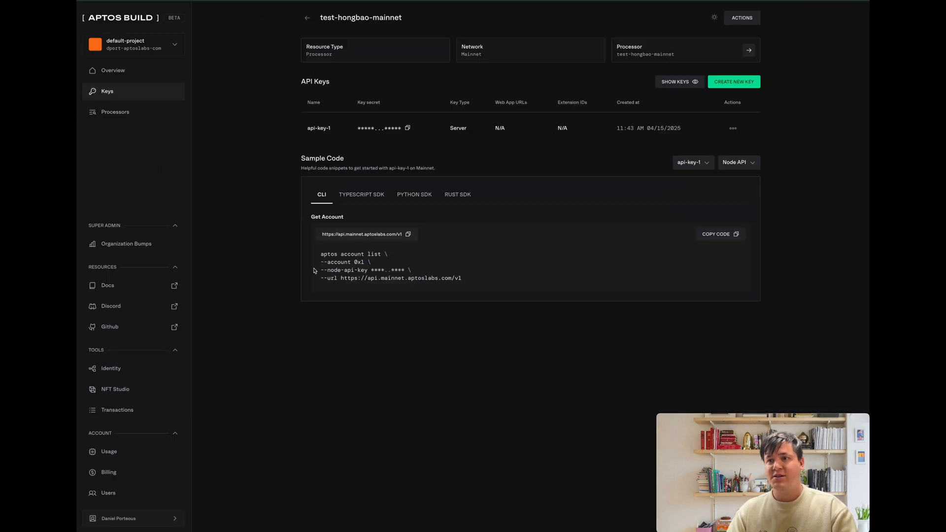
# Open the test-hongbao-mainnet processor in Aptos Build and highlight its API URL.
pyautogui.click(125, 112)
pyautogui.click(717, 65)
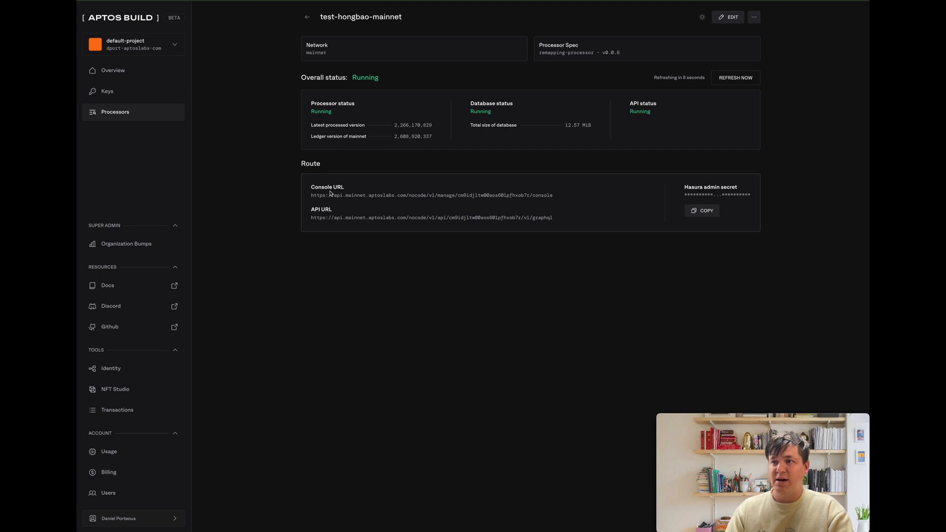
pyautogui.moveTo(555, 222); pyautogui.dragTo(312, 221)
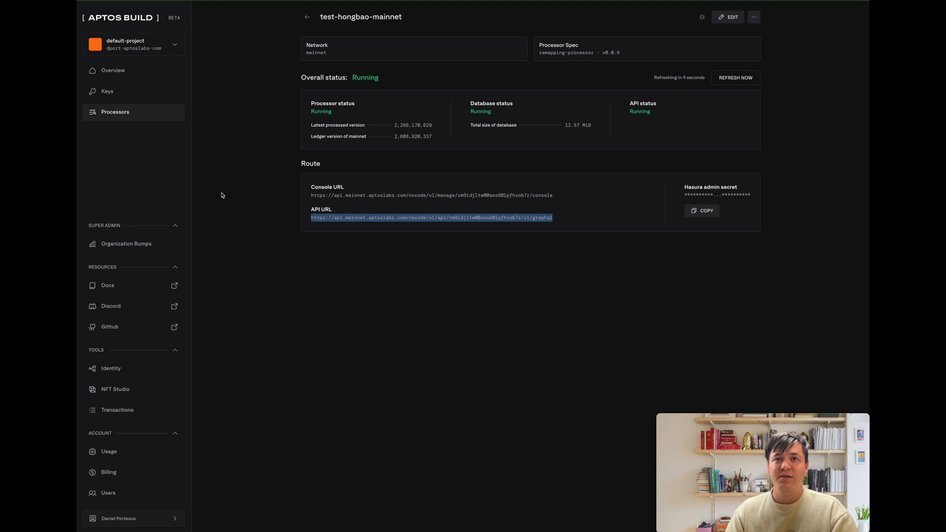
pyautogui.click(253, 148)
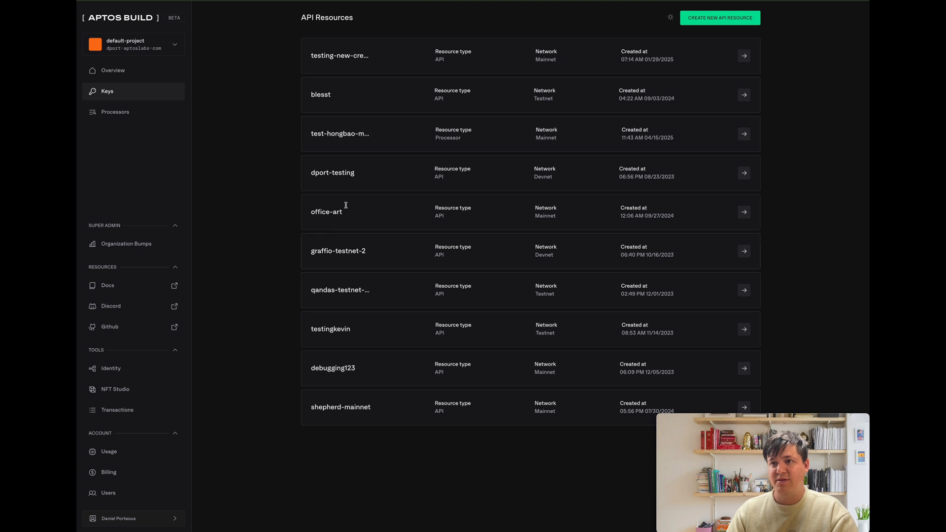
# Open the test-hongbao-mainnet API key resource and look through its TypeScript, Python and CLI sample code.
pyautogui.click(744, 135)
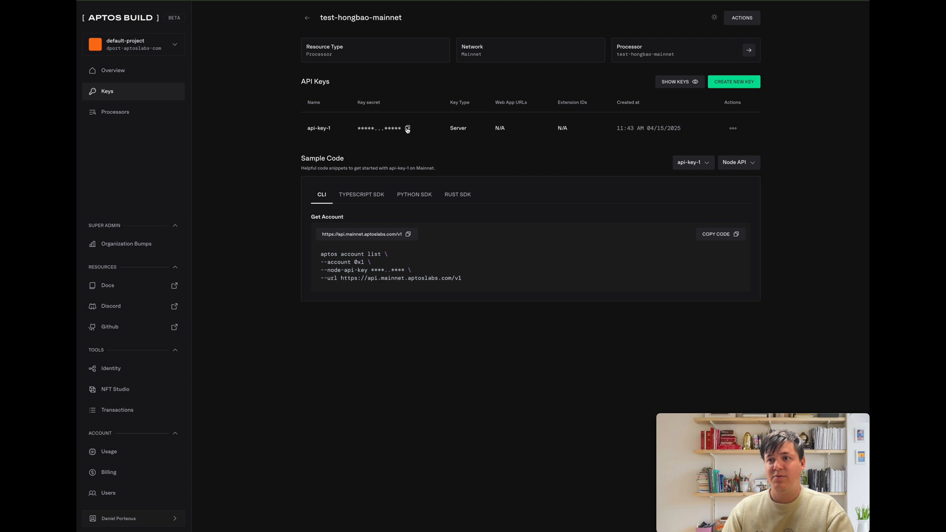
pyautogui.click(361, 195)
pyautogui.click(414, 194)
pyautogui.click(326, 195)
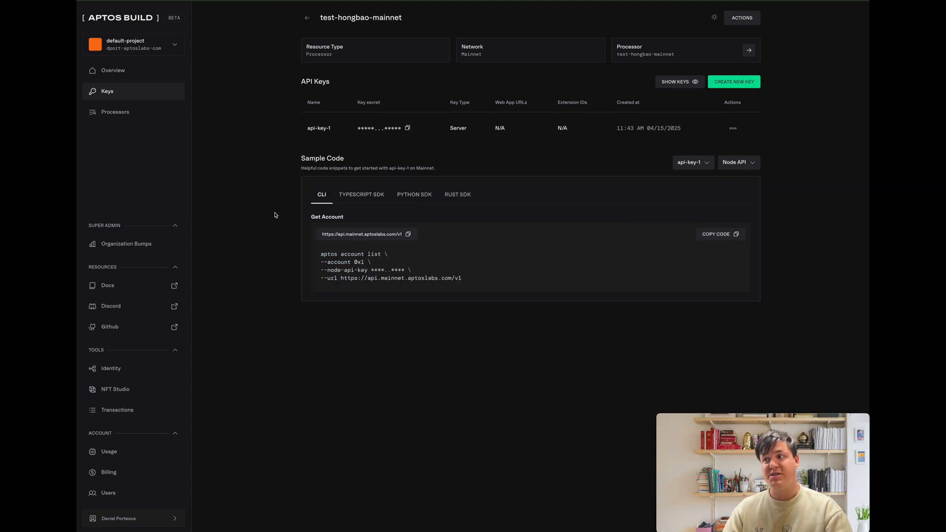
# Switch to the code editor and review the gifts query in query.graphql and its request payload in data.json.
pyautogui.press('super+Tab')
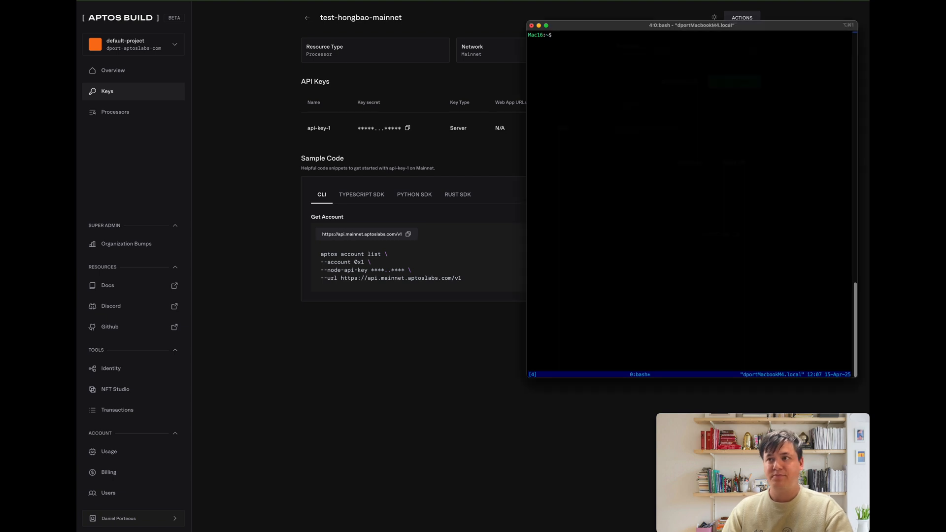
pyautogui.press('super+Tab')
pyautogui.click(188, 112)
pyautogui.moveTo(221, 102); pyautogui.dragTo(156, 53)
pyautogui.click(189, 107)
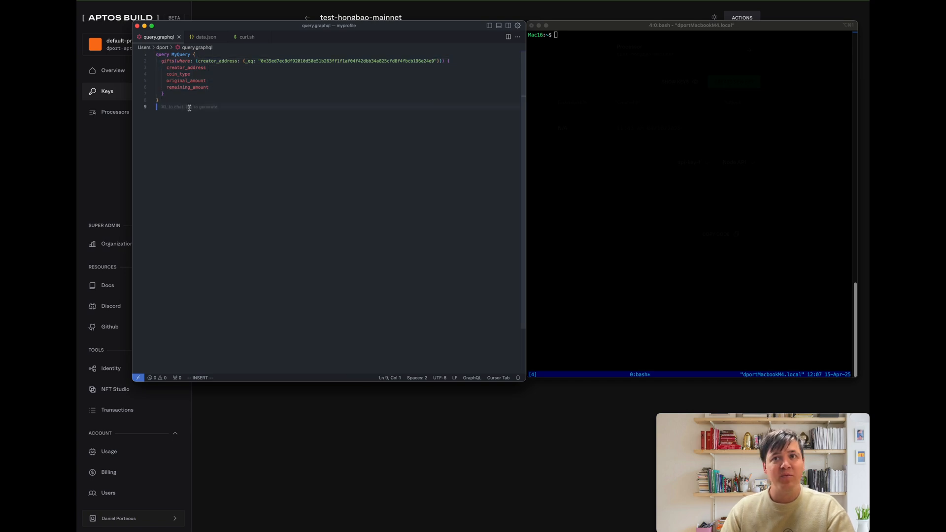
pyautogui.click(200, 37)
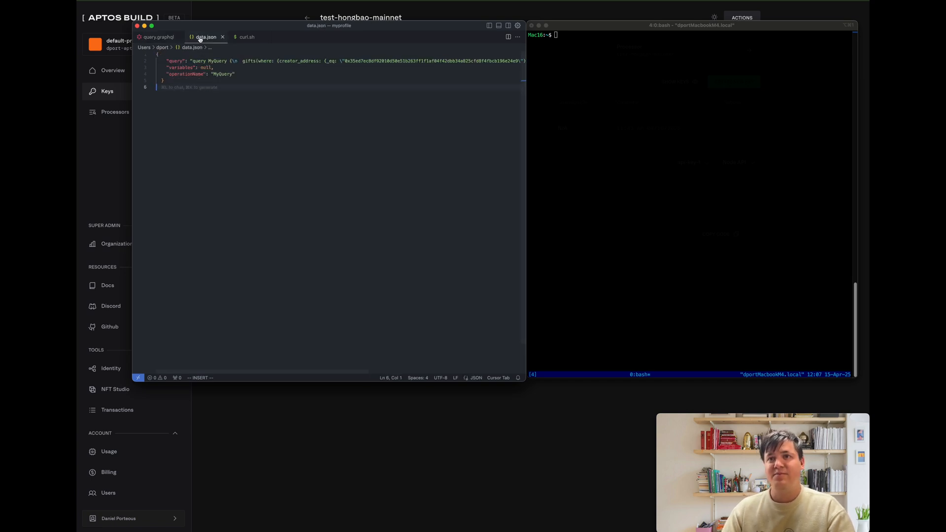
# Open curl.sh and examine the API URL and the bearer API key in its authorization header.
pyautogui.click(246, 37)
pyautogui.press('super+a')
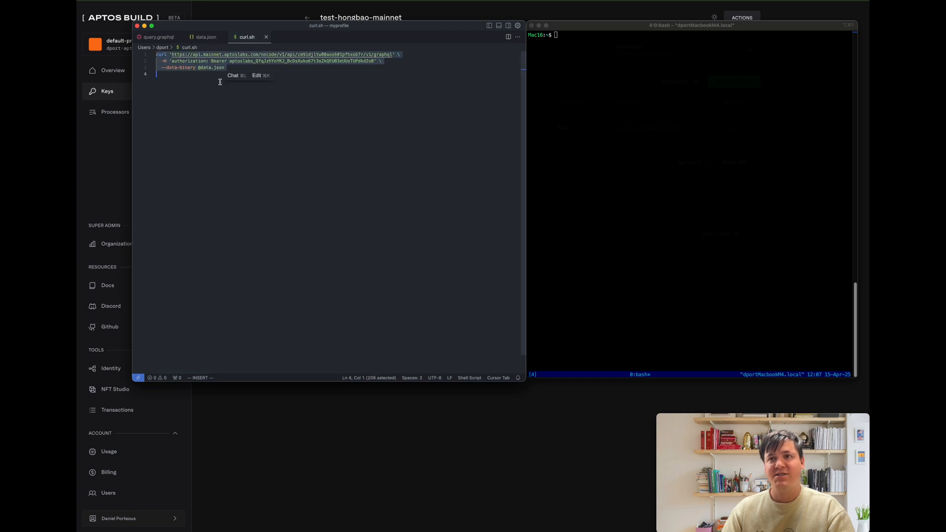
pyautogui.doubleClick(242, 61)
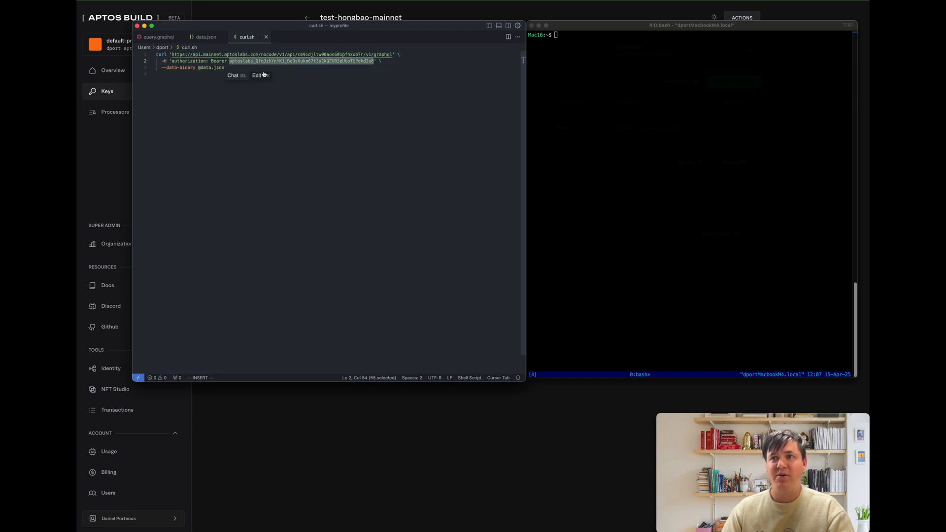
pyautogui.press('Down')
pyautogui.moveTo(196, 56); pyautogui.dragTo(351, 55)
pyautogui.click(207, 112)
# Copy the whole curl.sh command, including its authorization API key, into the terminal, pipe it to "jq ." and run it.
pyautogui.press('super+a')
pyautogui.press('super+c')
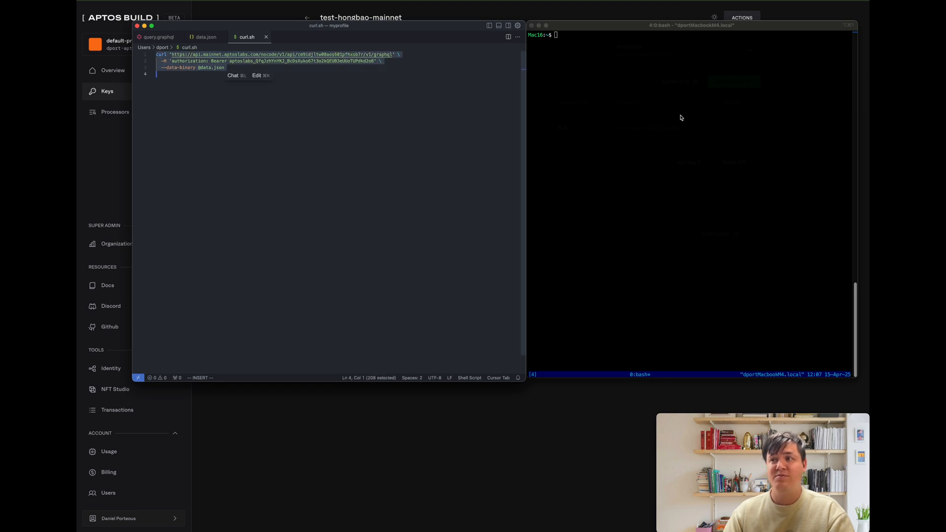
pyautogui.click(678, 104)
pyautogui.press('super+v')
pyautogui.write('| jq .')
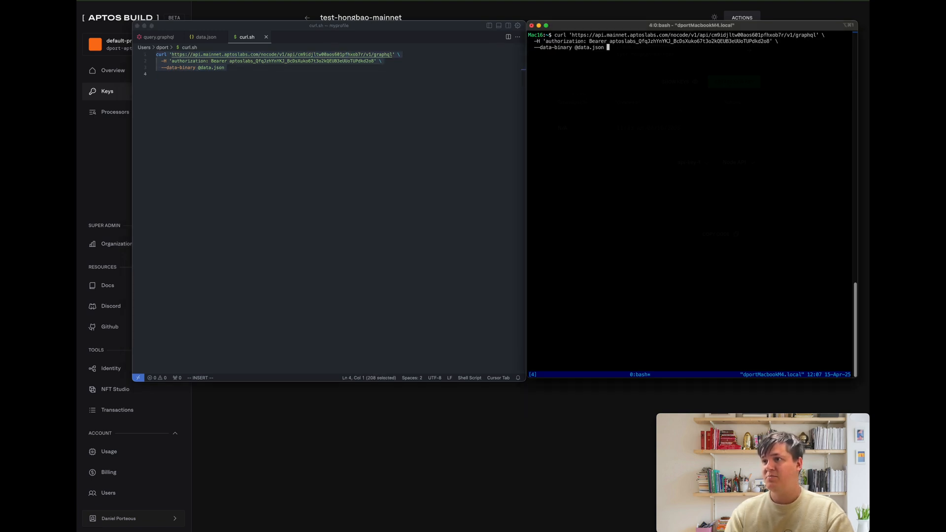
pyautogui.press('Return')
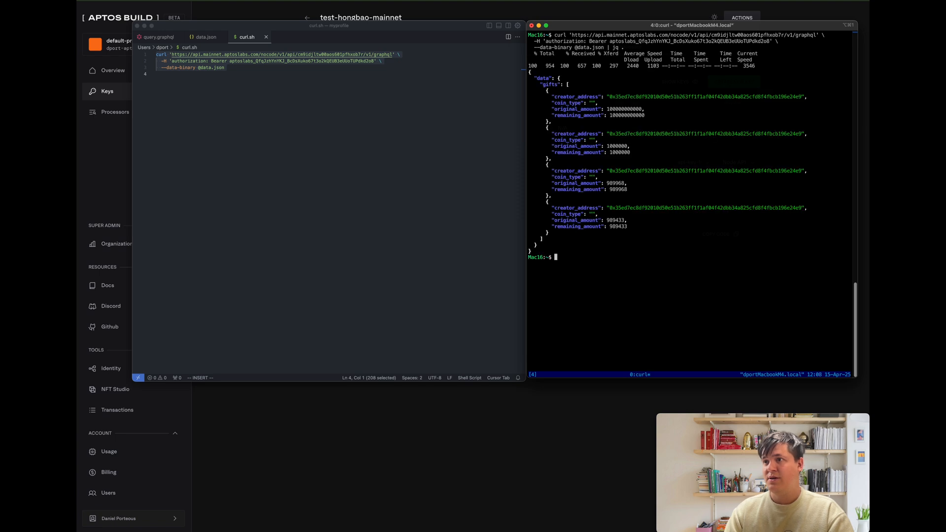
# Highlight the JSON response in the terminal for review, and return to the test-hongbao-mainnet keys page in Aptos Build.
pyautogui.moveTo(541, 252); pyautogui.dragTo(529, 72)
pyautogui.click(384, 261)
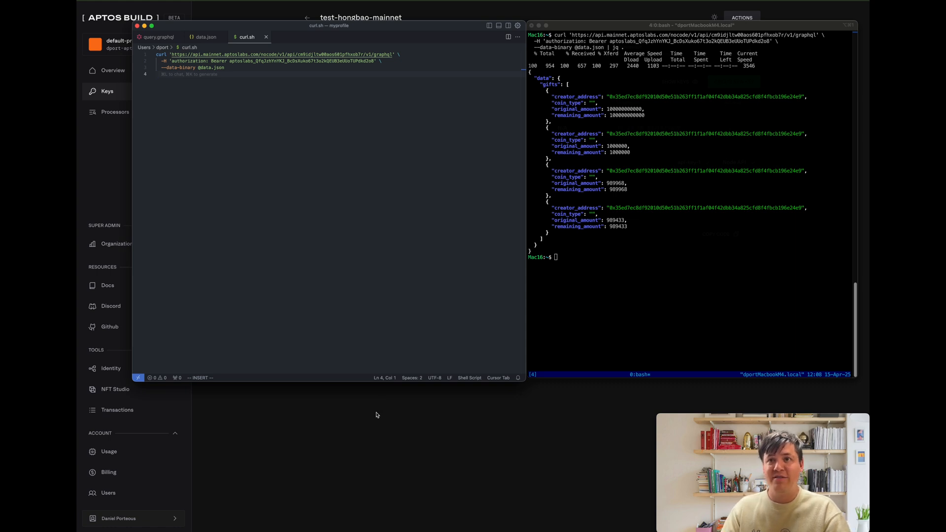
pyautogui.click(442, 410)
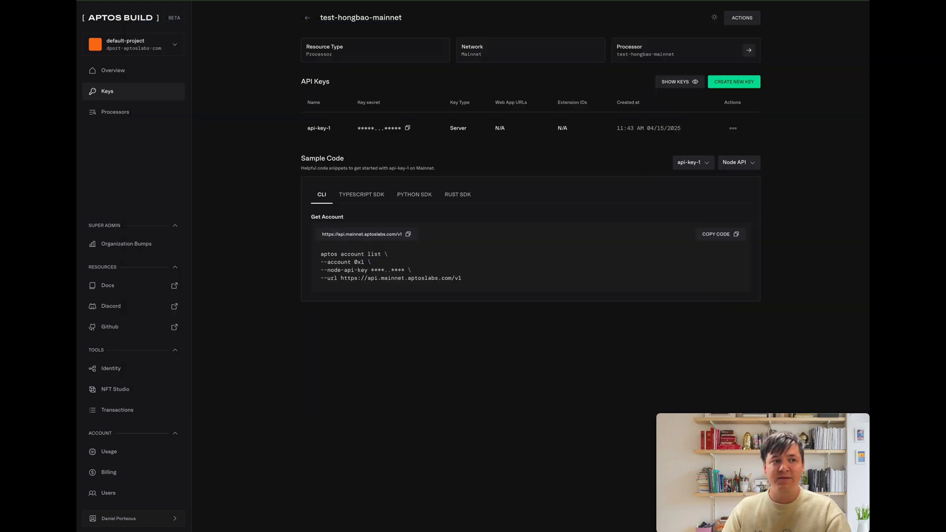